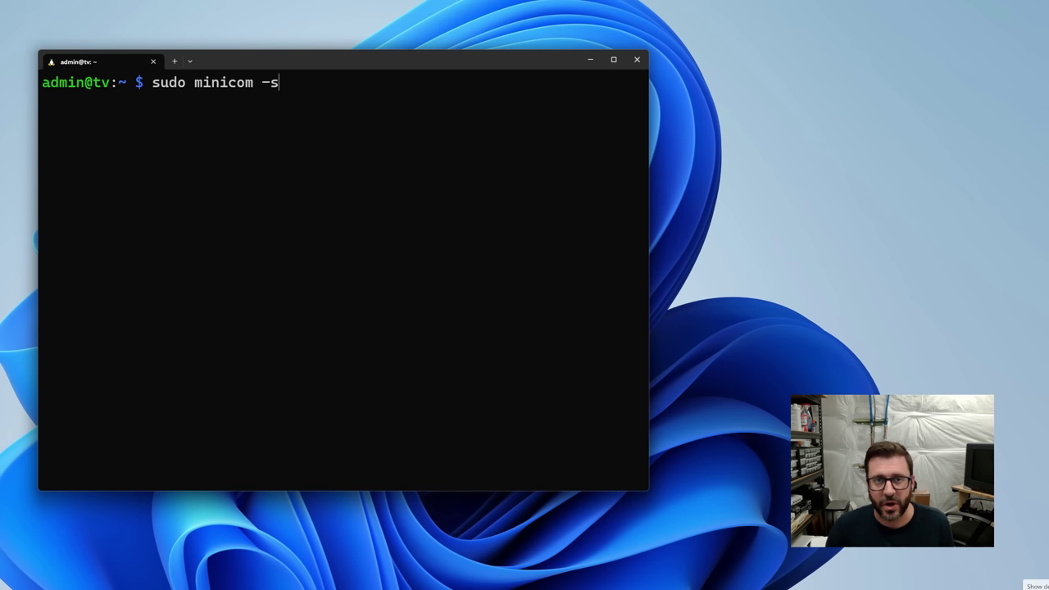
Launch minicom in setup mode with sudo minicom -s and open the serial port setup.
key(Return)
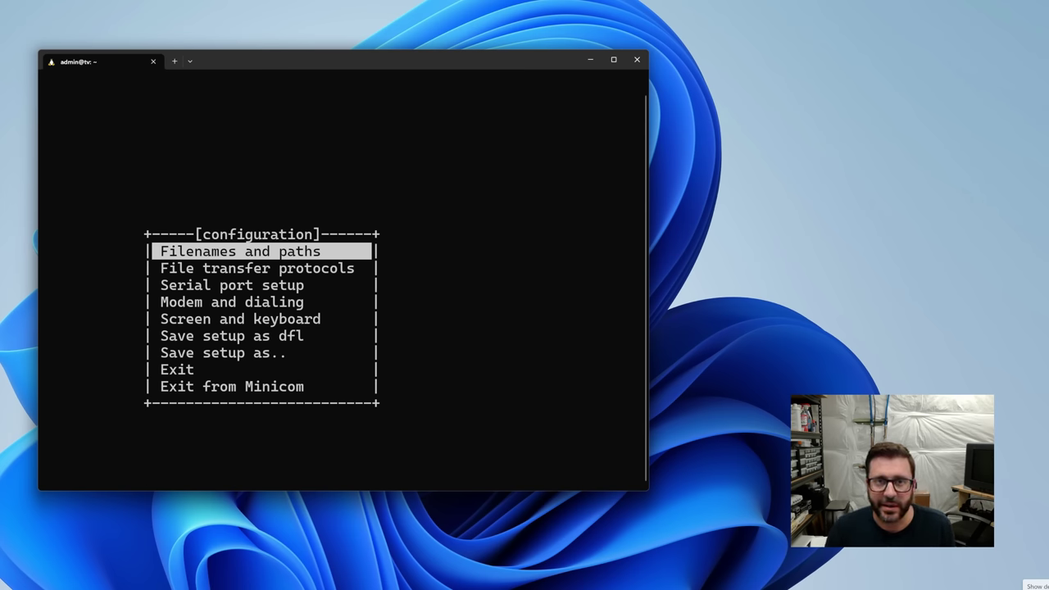
key(Down)
key(Down)
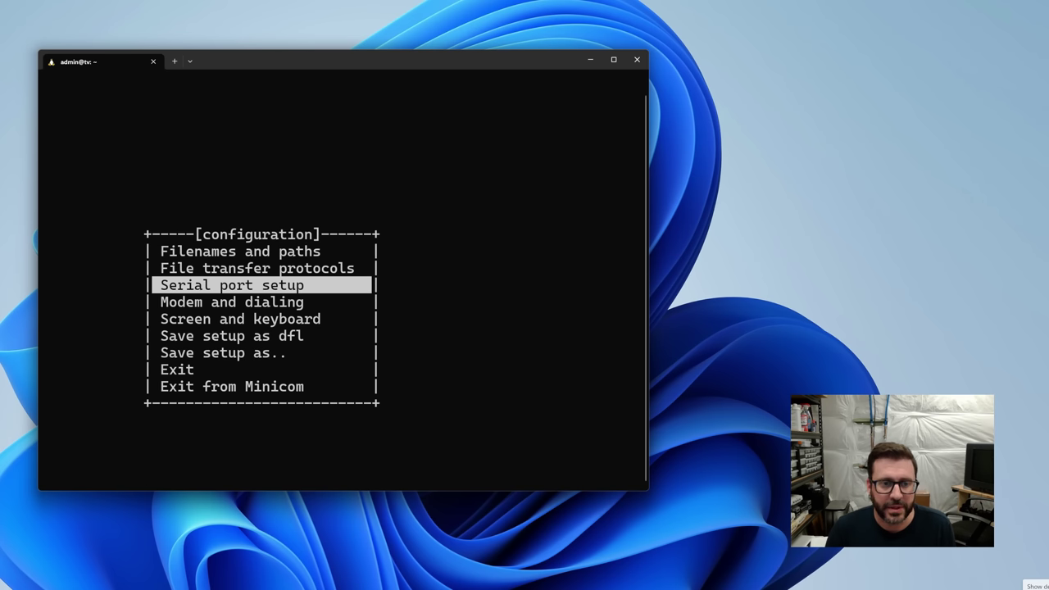
key(Return)
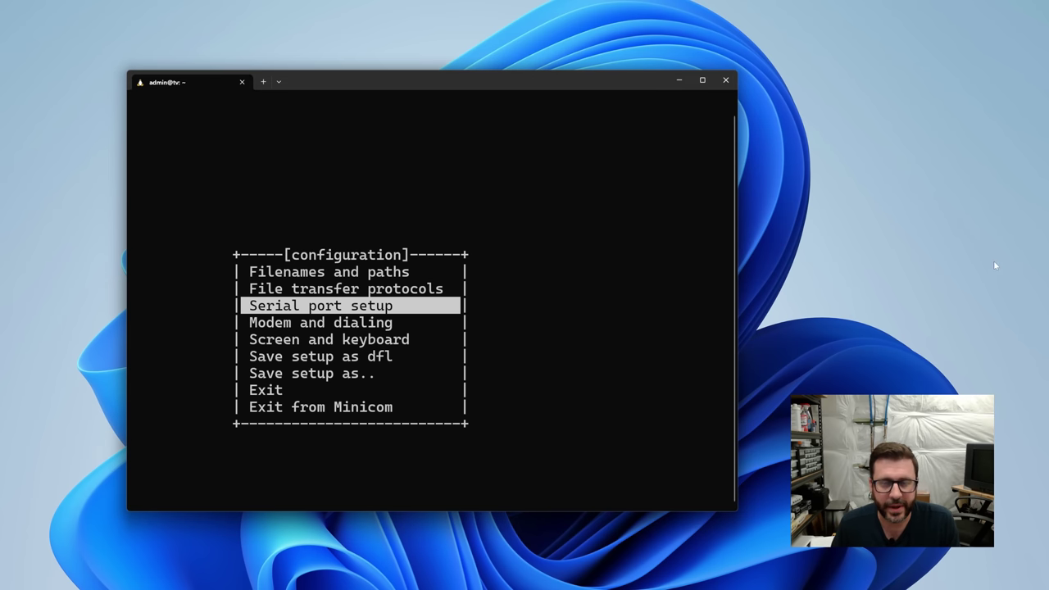
key(Return)
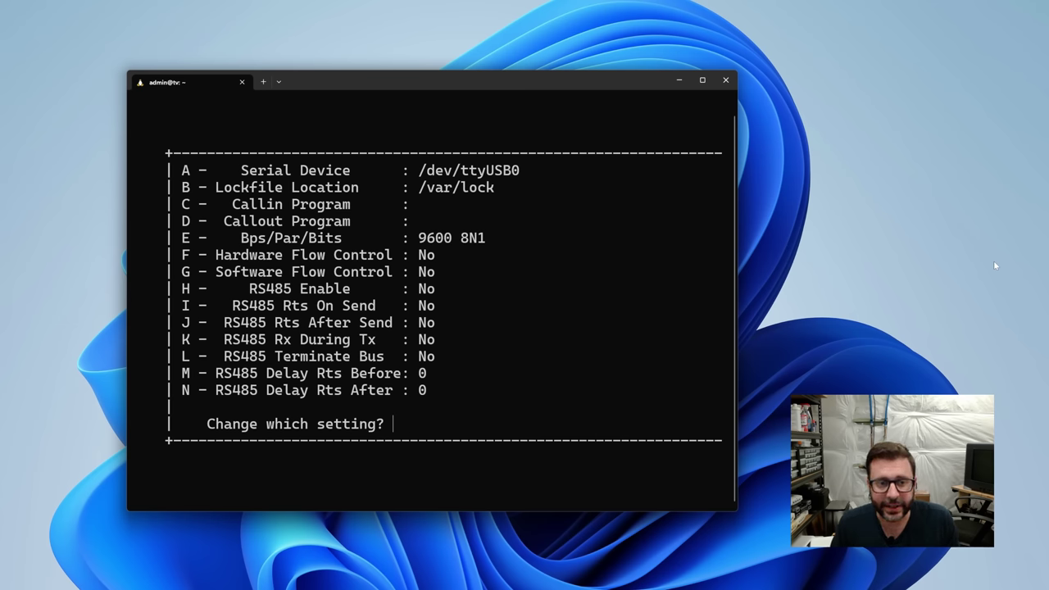
Set the serial port's Bps/Par/Bits speed to 19200 and return to the serial port settings.
key(e)
key(a)
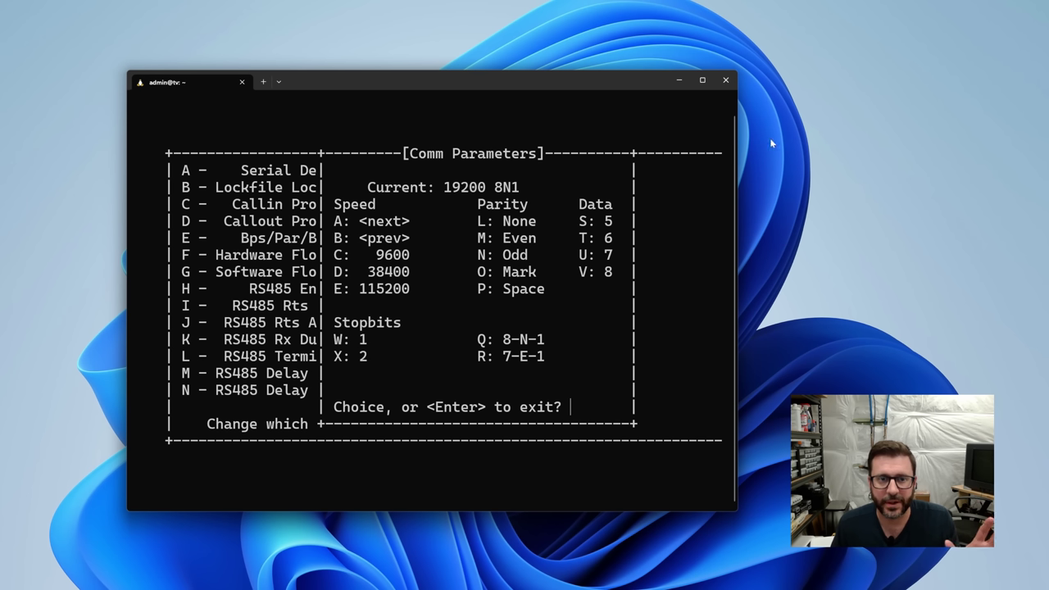
drag(363, 188, 520, 188)
click(505, 205)
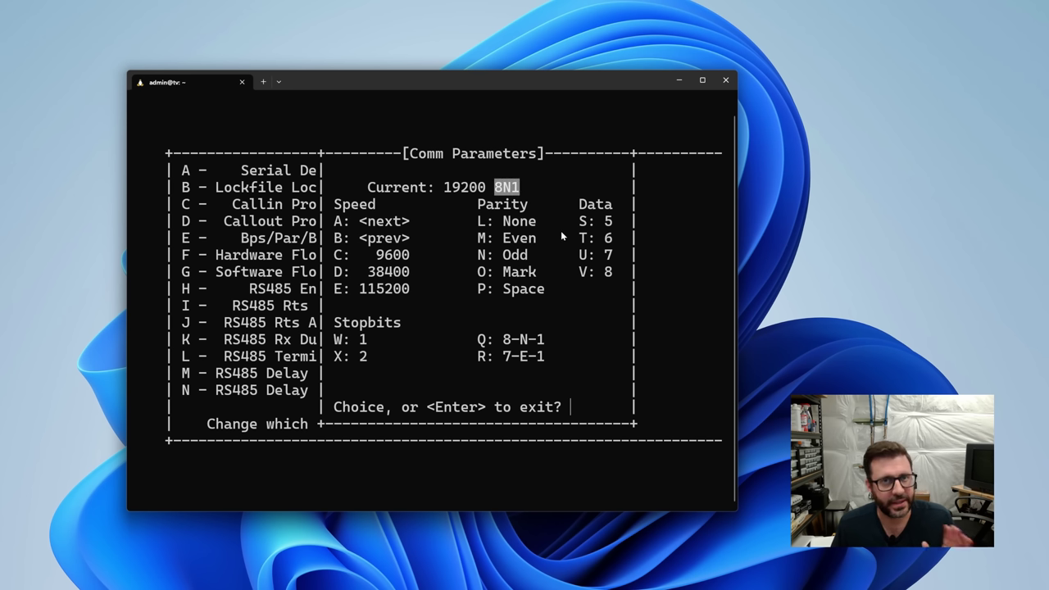
click(561, 231)
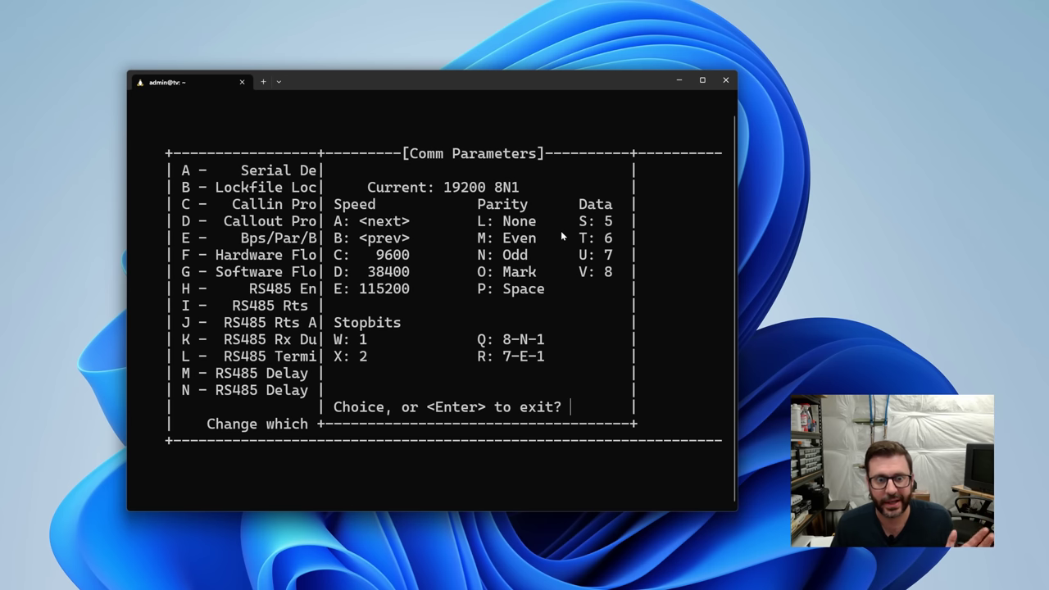
key(Return)
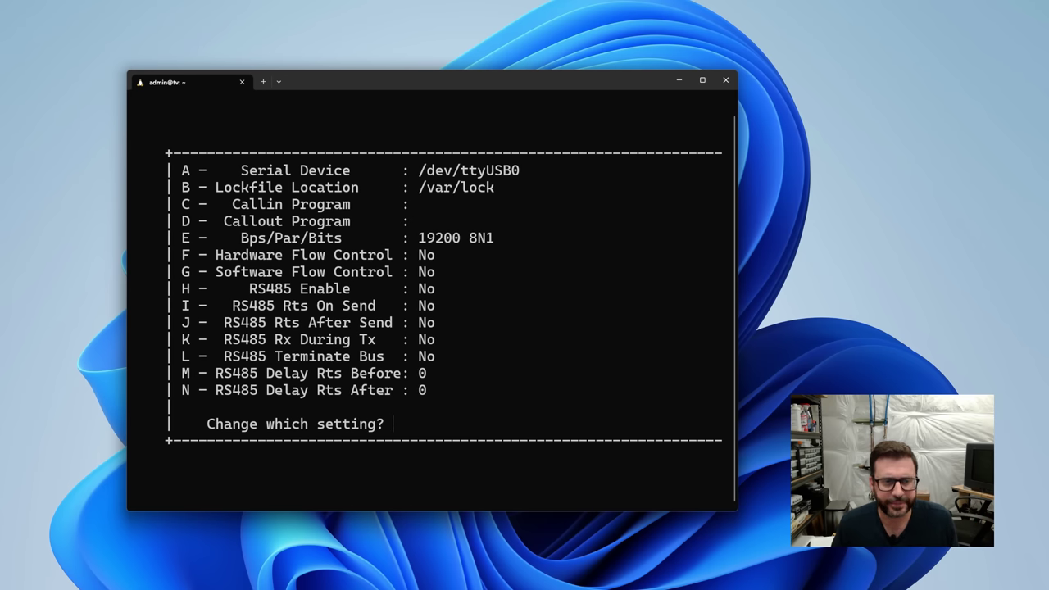
Leave the serial port settings and exit the configuration to start the terminal session on /dev/ttyUSB0.
key(Return)
key(Down)
key(Down)
key(Down)
key(Down)
key(Down)
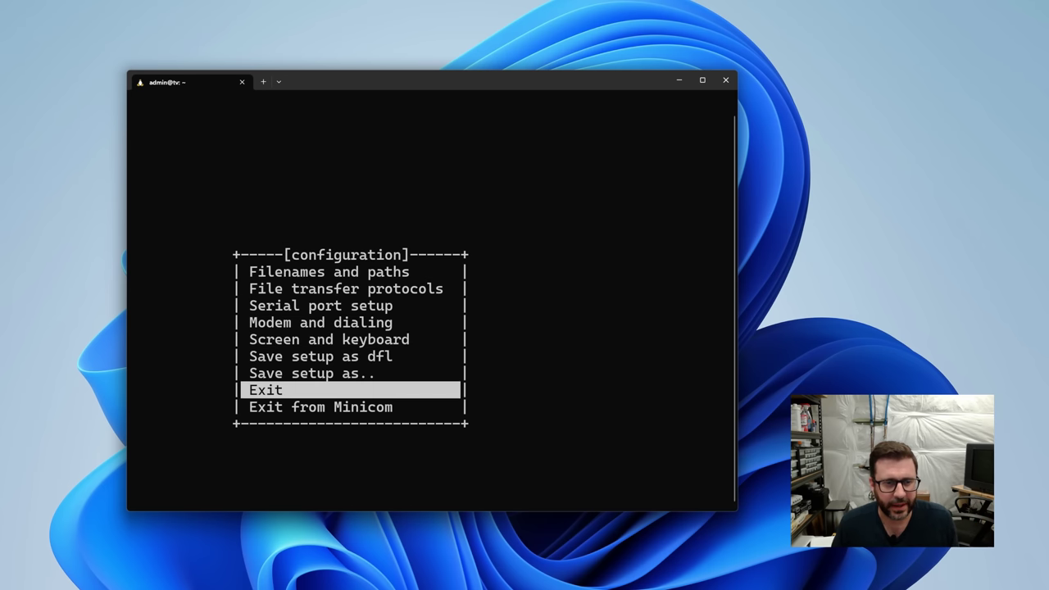
key(Return)
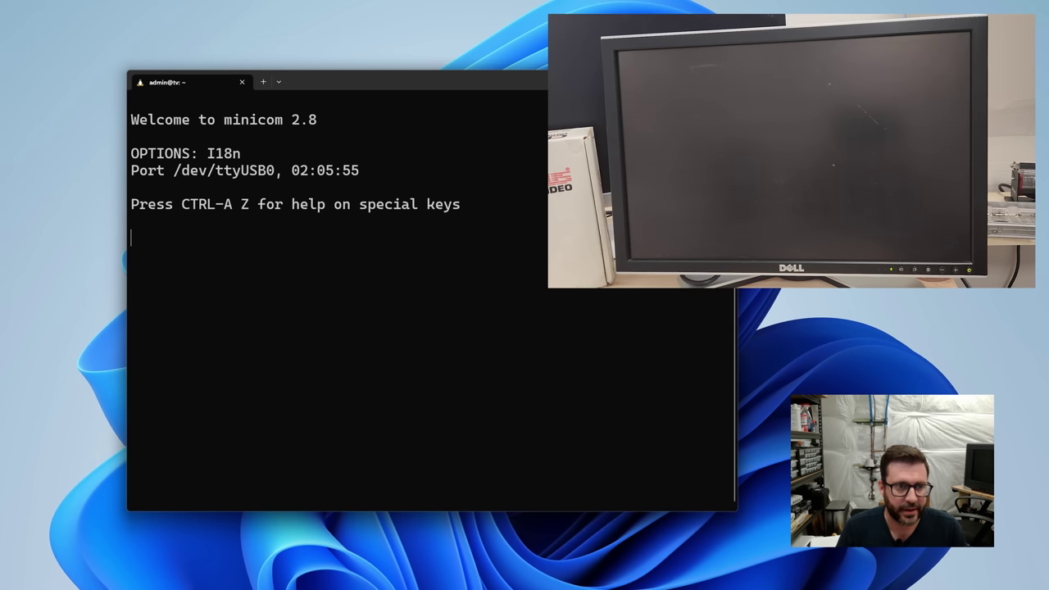
Send the test lines "hello", "hi" and "youtube" to the serial device.
text(hello)
key(Return)
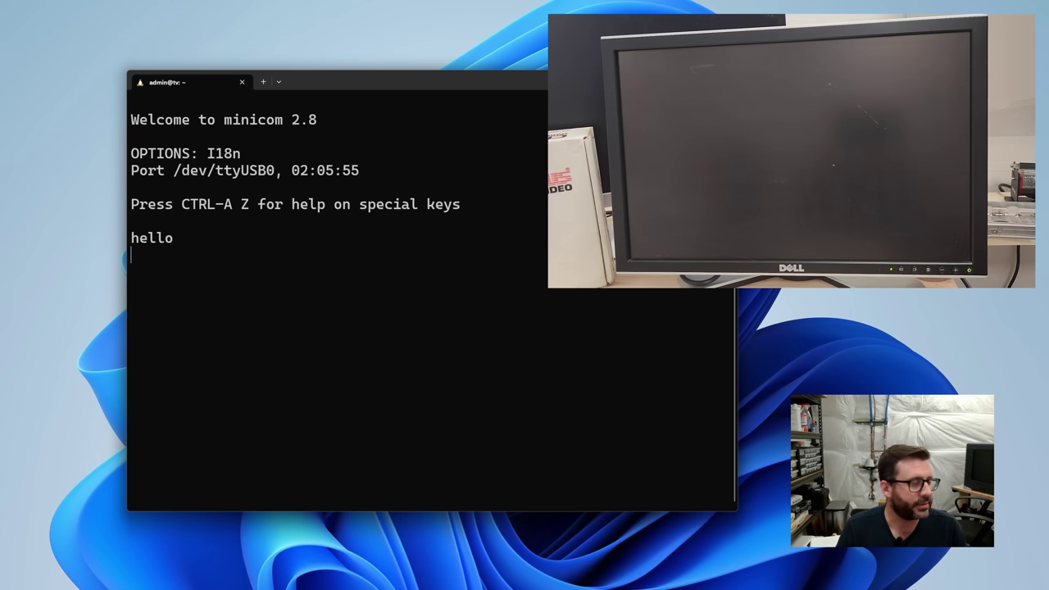
text(hi)
key(Return)
text(youtube)
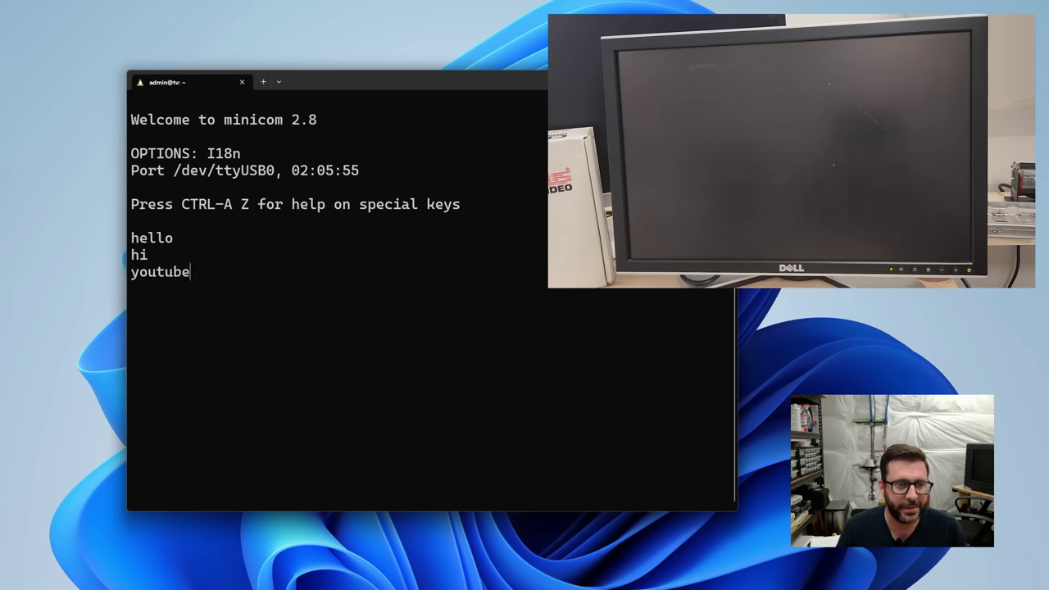
key(Return)
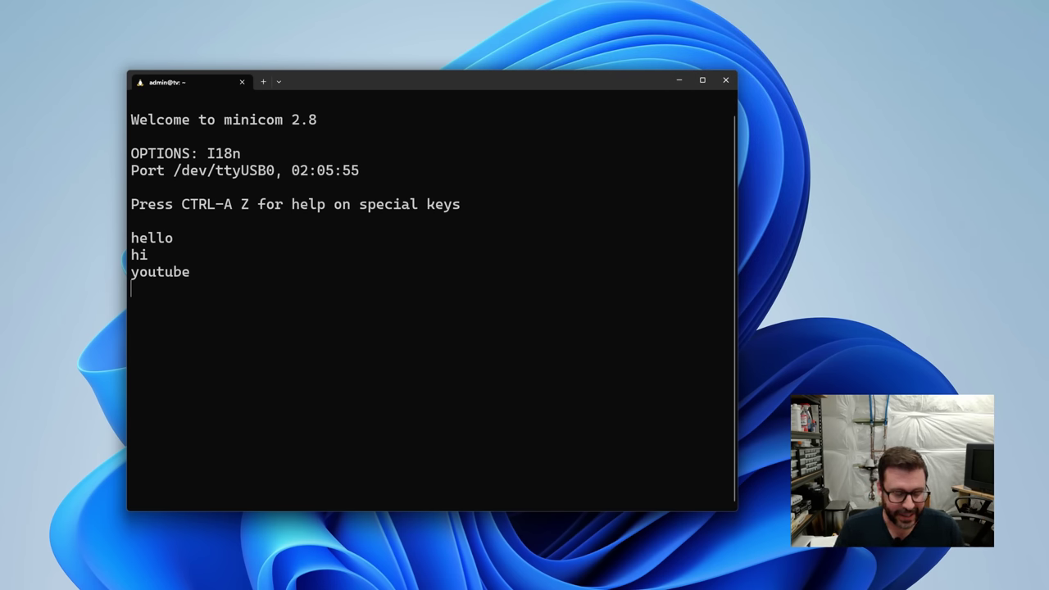
Reopen minicom's serial port setup from the running session and set the Bps/Par/Bits speed to 9600.
key(ctrl+a)
key(o)
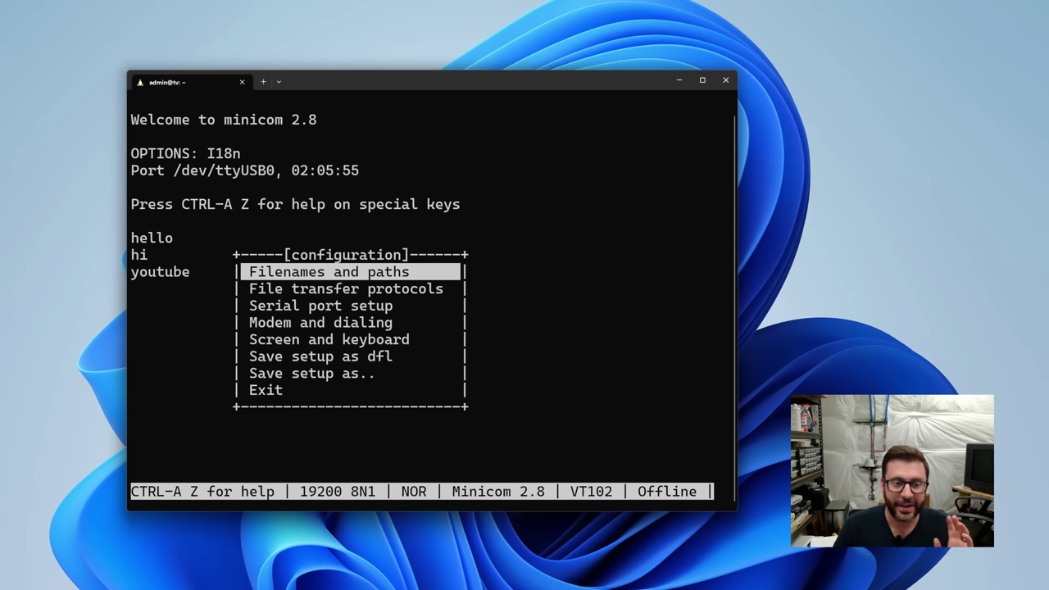
key(Down)
key(Down)
key(Return)
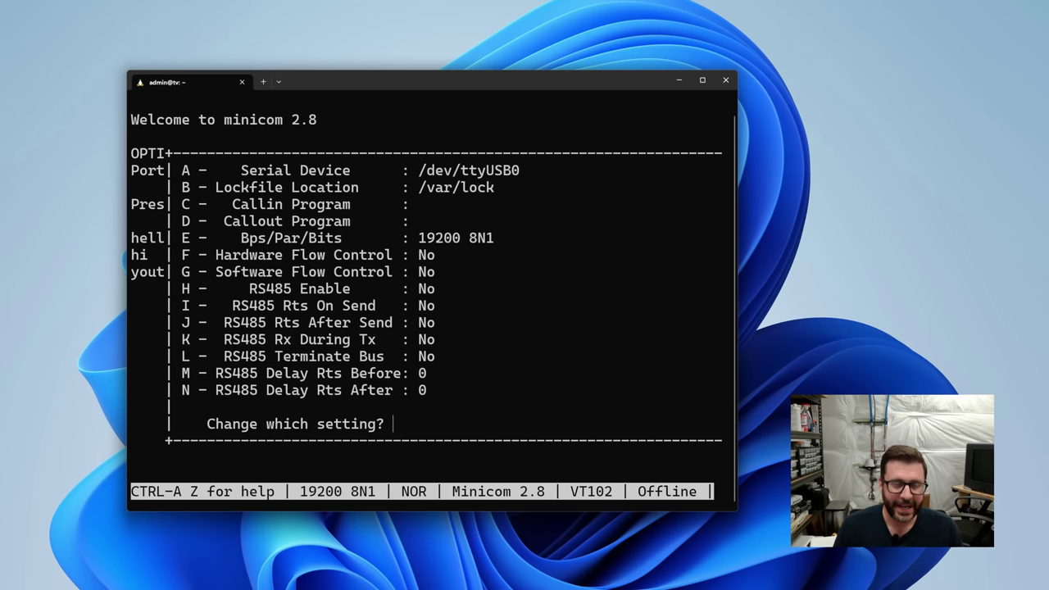
key(e)
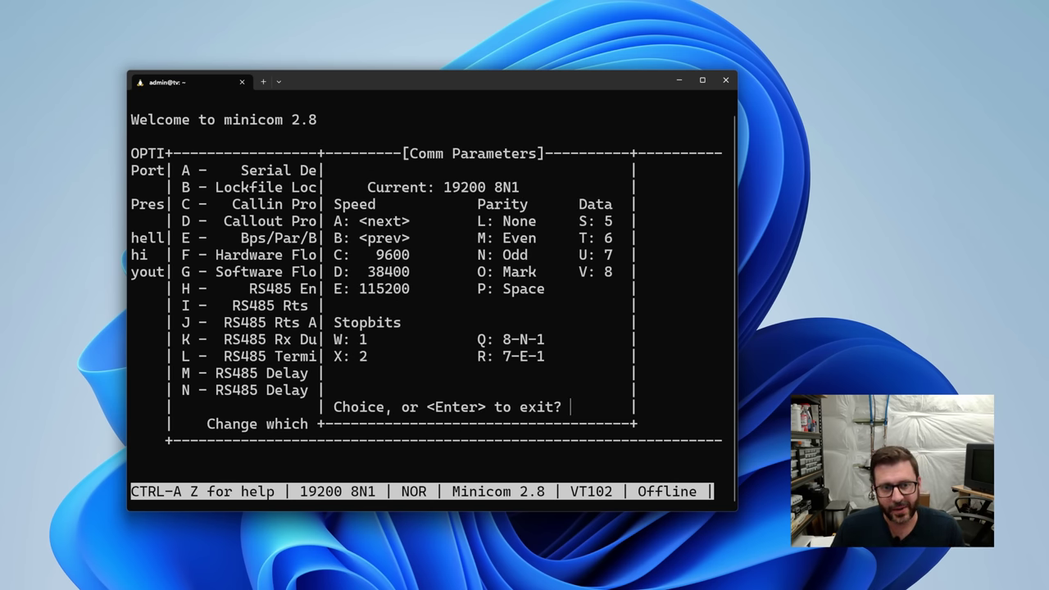
key(c)
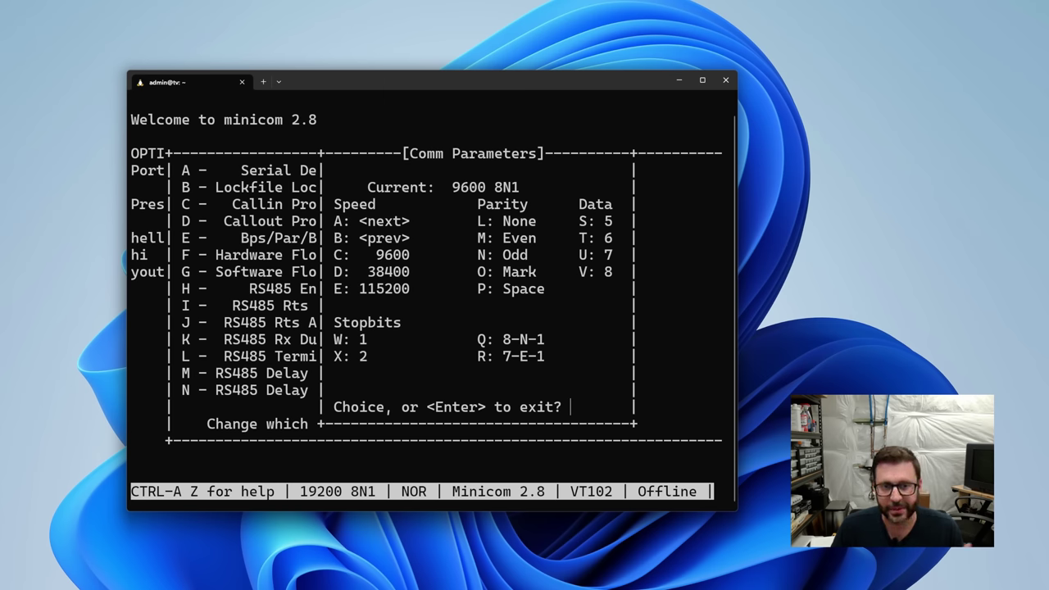
key(Return)
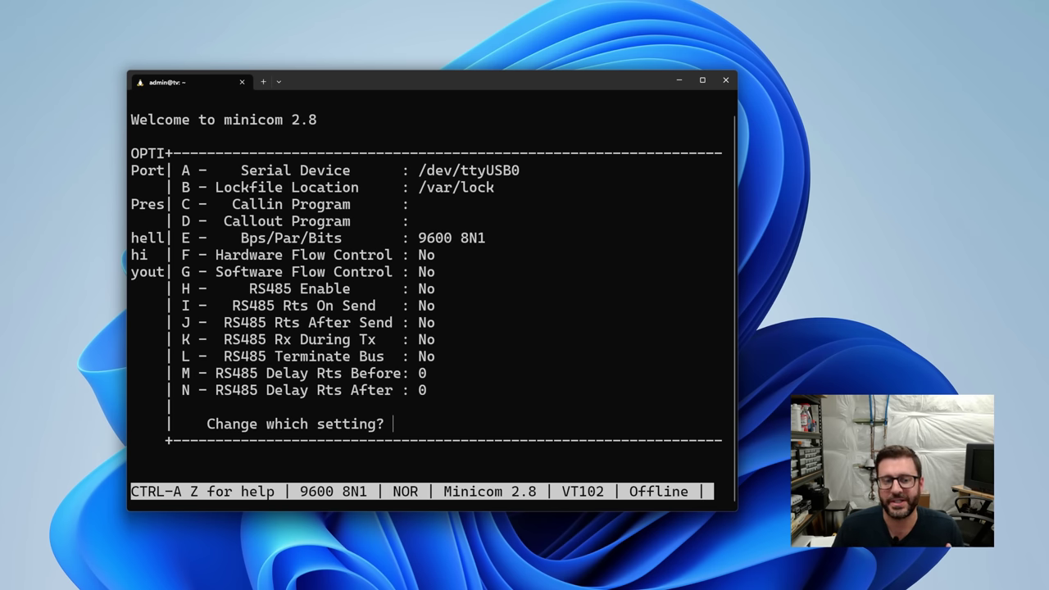
Close the serial port settings and exit the configuration without saving the setup, returning to the terminal session.
key(Escape)
key(Down)
key(Down)
key(Down)
key(Down)
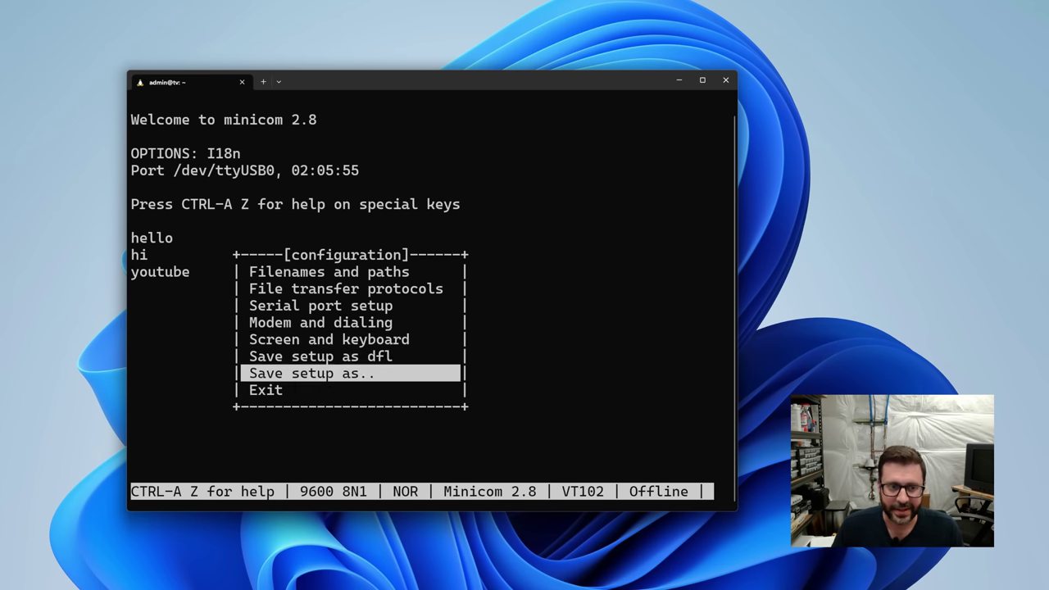
key(Down)
key(Return)
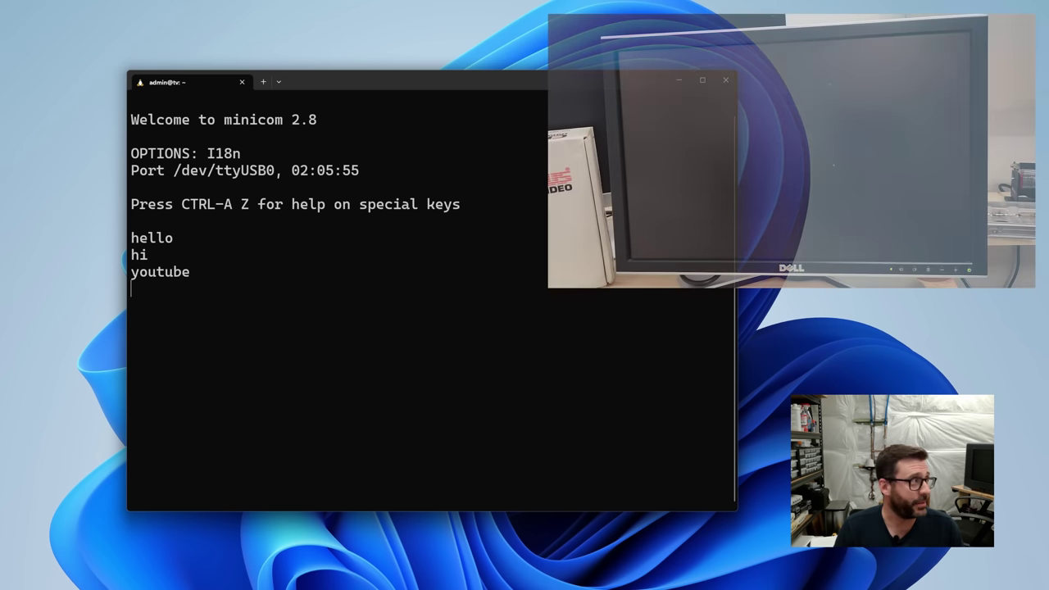
text(hello )
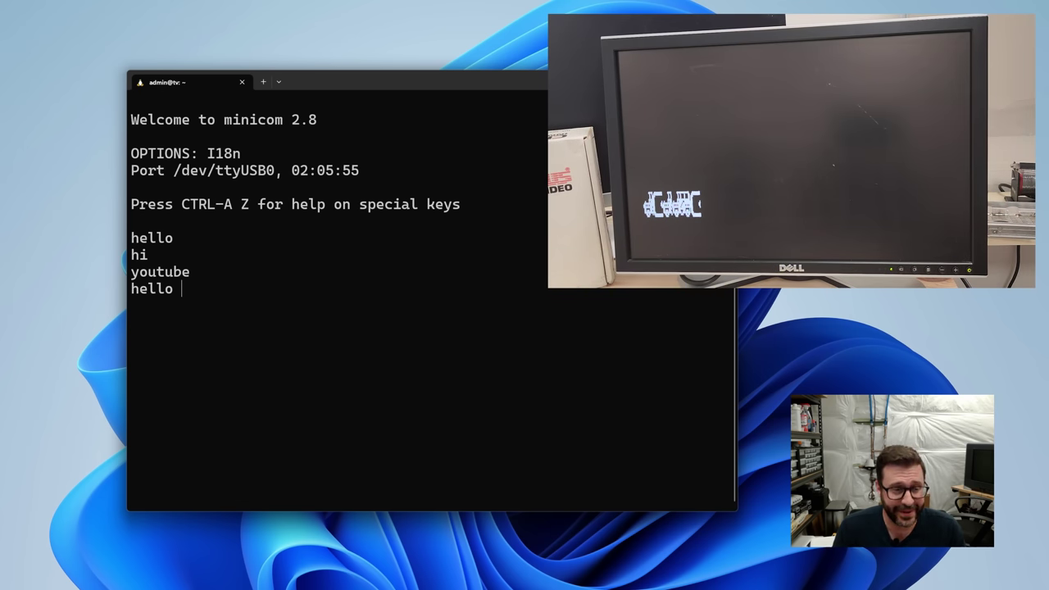
text(lka;jdl;kdjdl;jkfda;io )
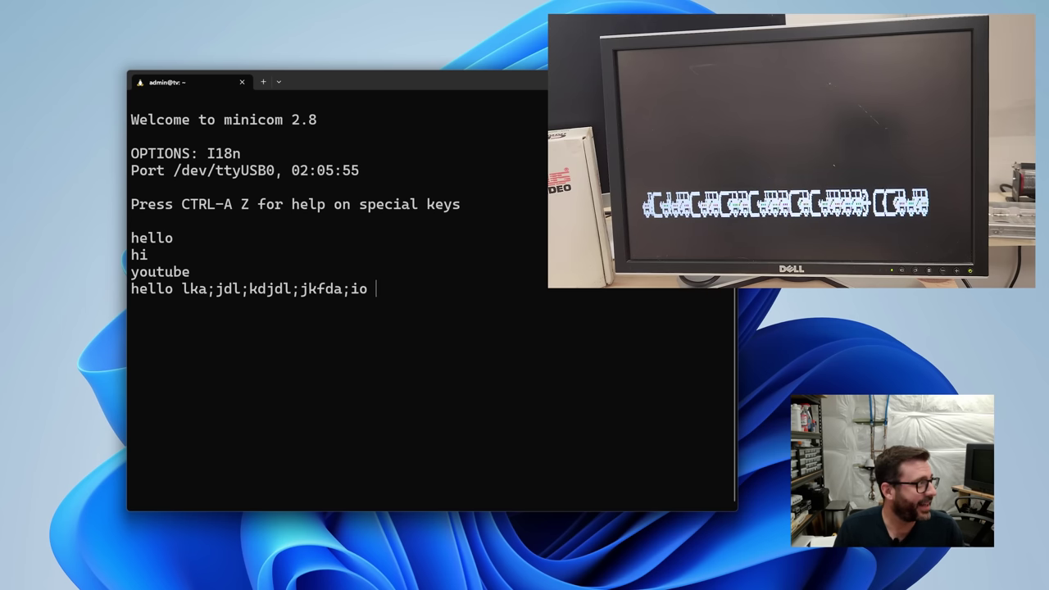
text(e; >>>> i838383)
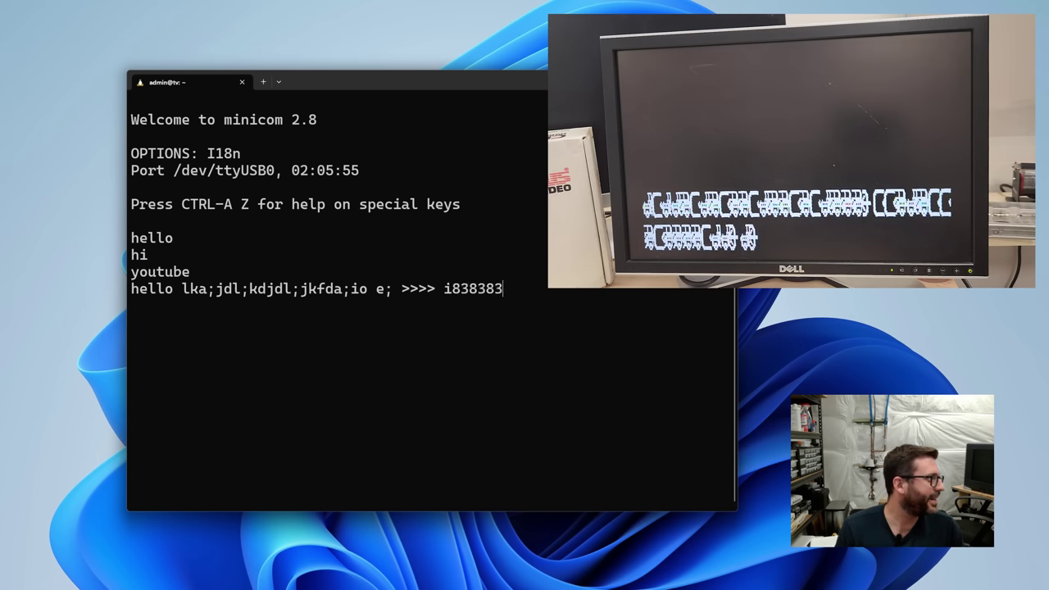
text(380101044774)
key(Return)
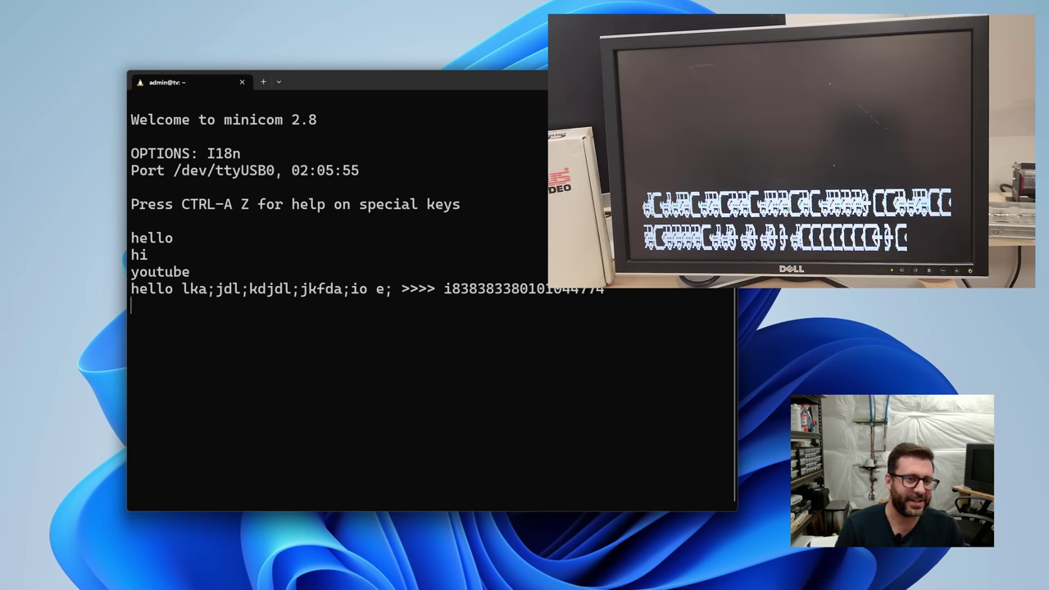
Send a run of blank lines to the serial device.
key(Return)
key(Return)
key(Return)
key(Return)
key(Return)
key(Return)
key(Return)
key(Return)
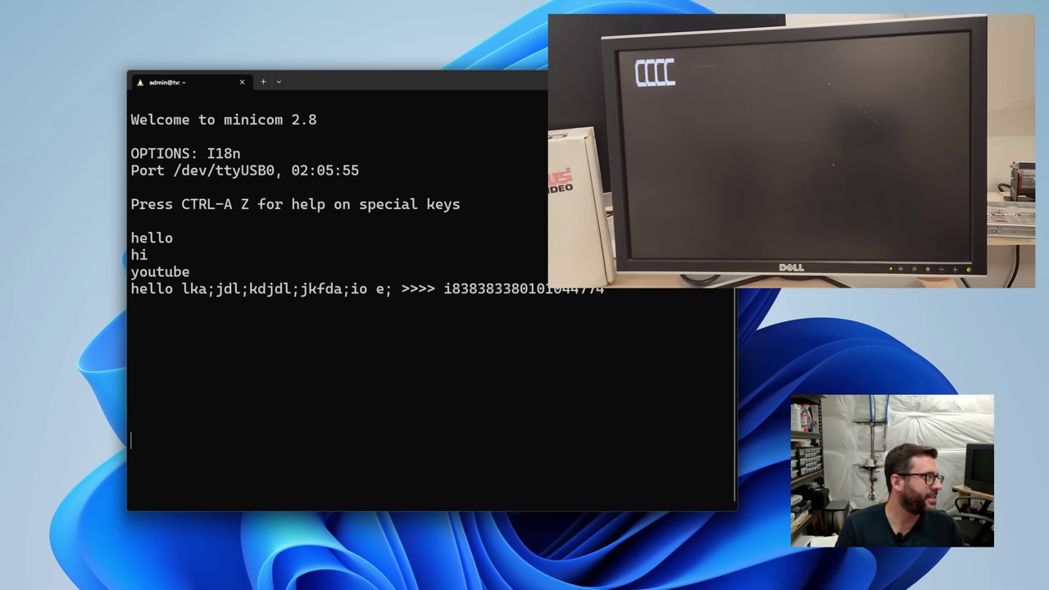
Send random letters and punctuation to the serial device, starting with "l;akdj;lakjdfa dk;lj!!!!!!;lkJSDF:lk".
text(l;akdj;lakjdfa dk;lj)
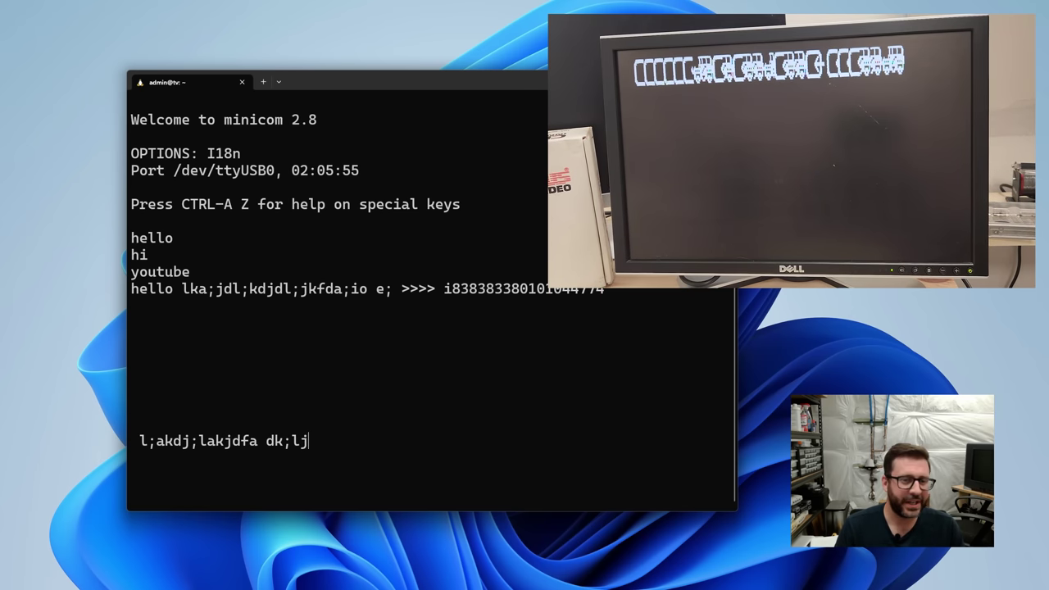
text(!!!!!!;lkJSDF:lk)
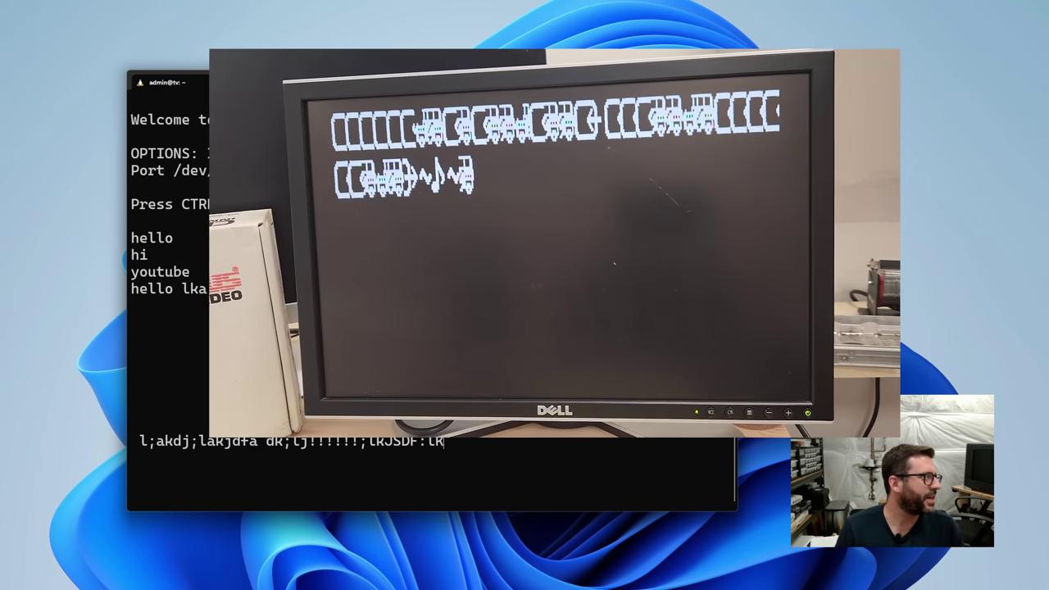
text(;lkjsdf;lkjsdf;lkj)
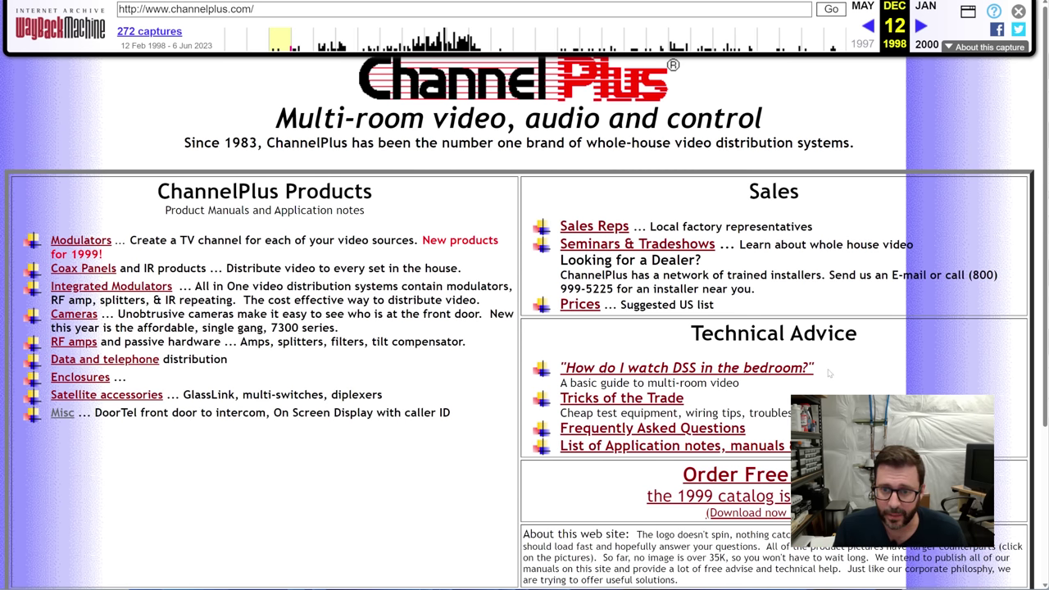
In the browser, review the archived ChannelPlus home page's DSS and On Screen Display with caller ID entries, and open the Misc products page.
drag(827, 373, 557, 349)
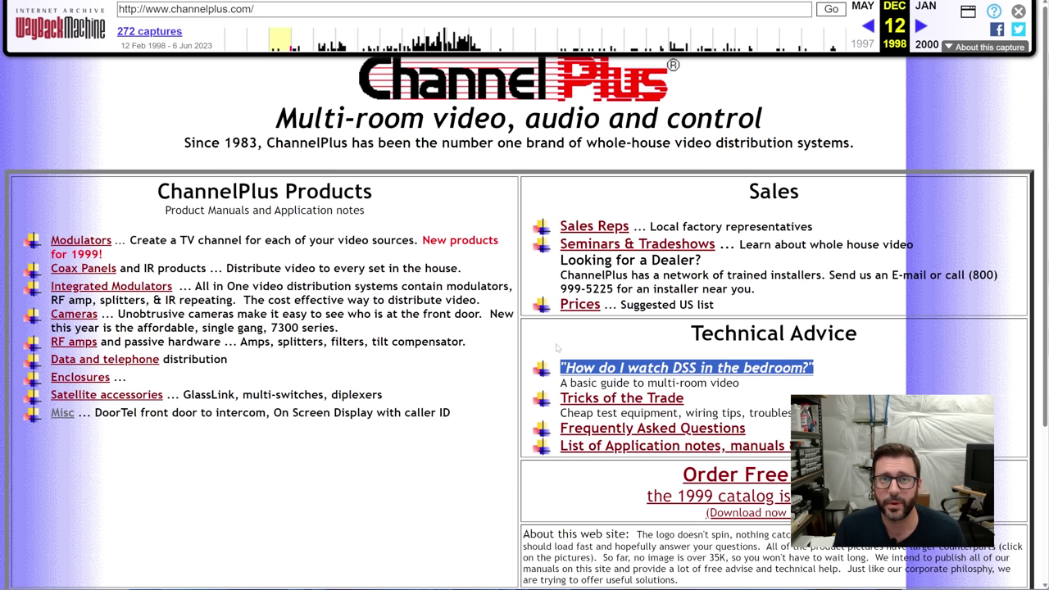
click(557, 348)
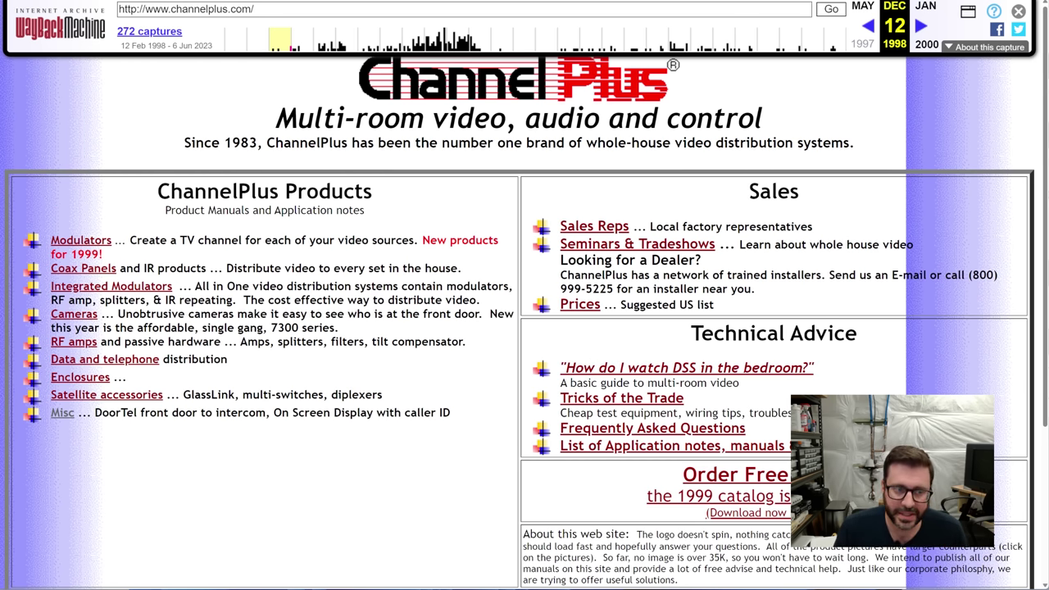
drag(273, 413, 458, 415)
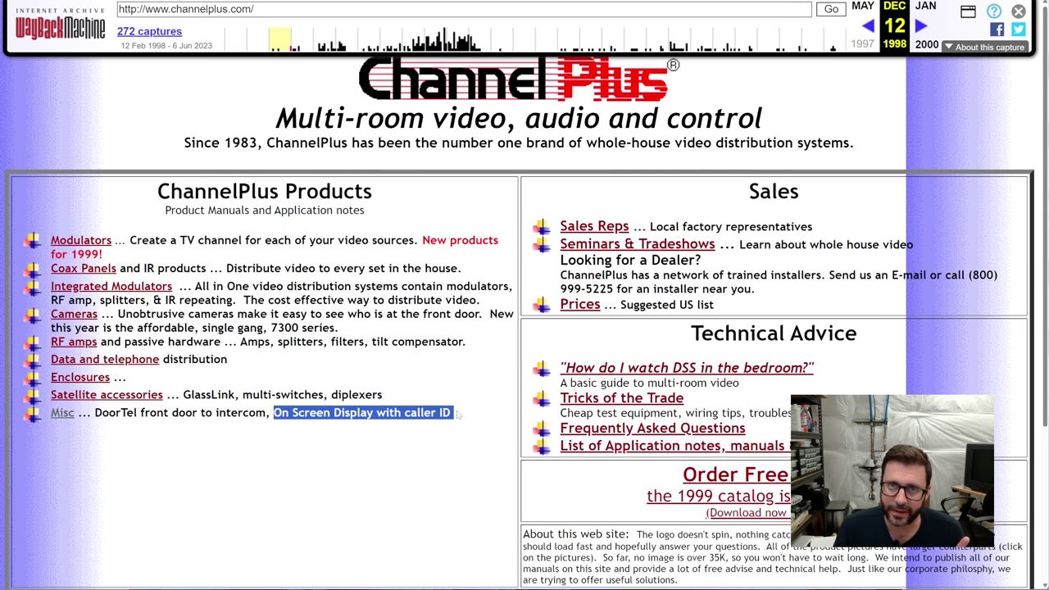
click(64, 416)
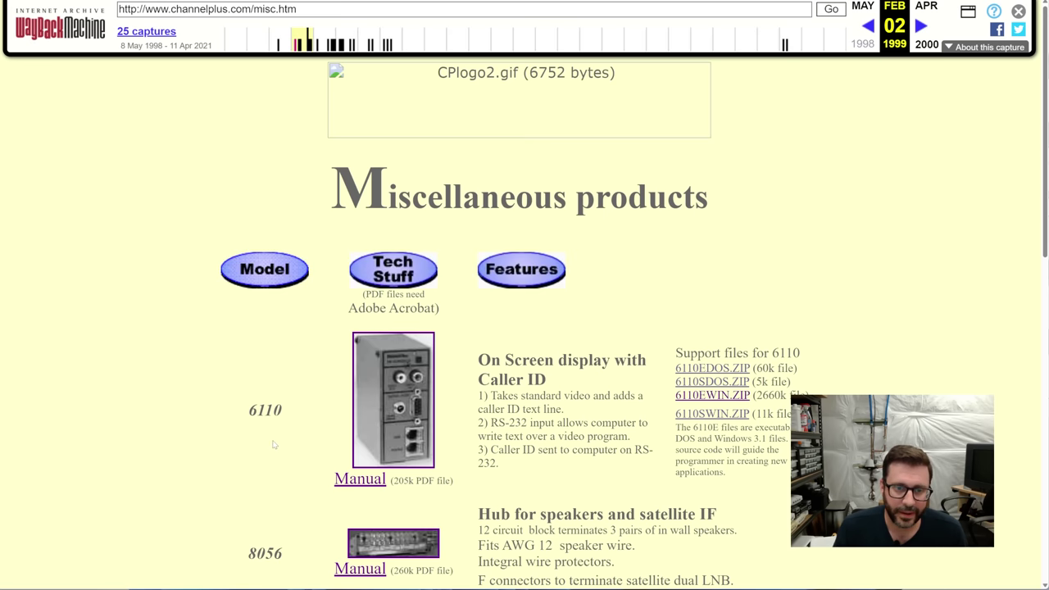
Enlarge the Miscellaneous products page and examine the 6110 caller ID display's features and the 6110EWIN.ZIP support file entry.
scroll(275, 441, down, 1)
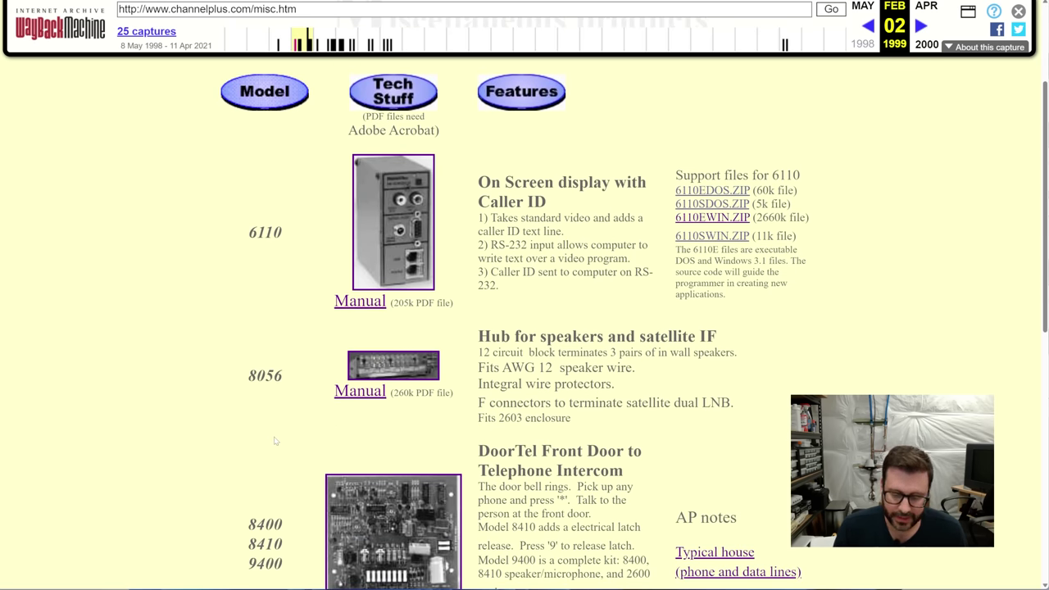
key(ctrl+plus)
key(ctrl+plus)
key(ctrl+plus)
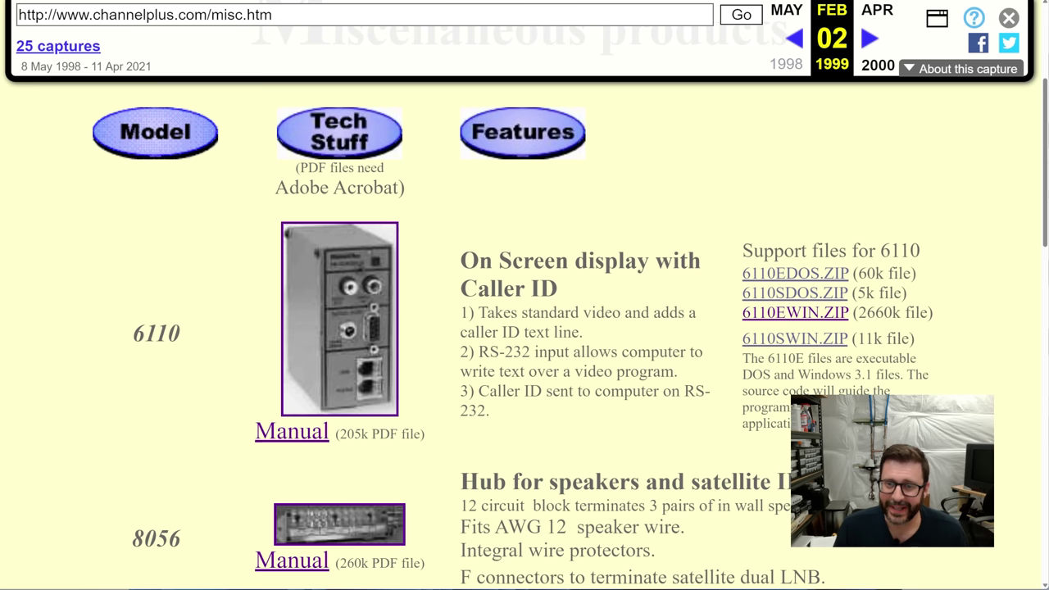
drag(910, 312, 875, 313)
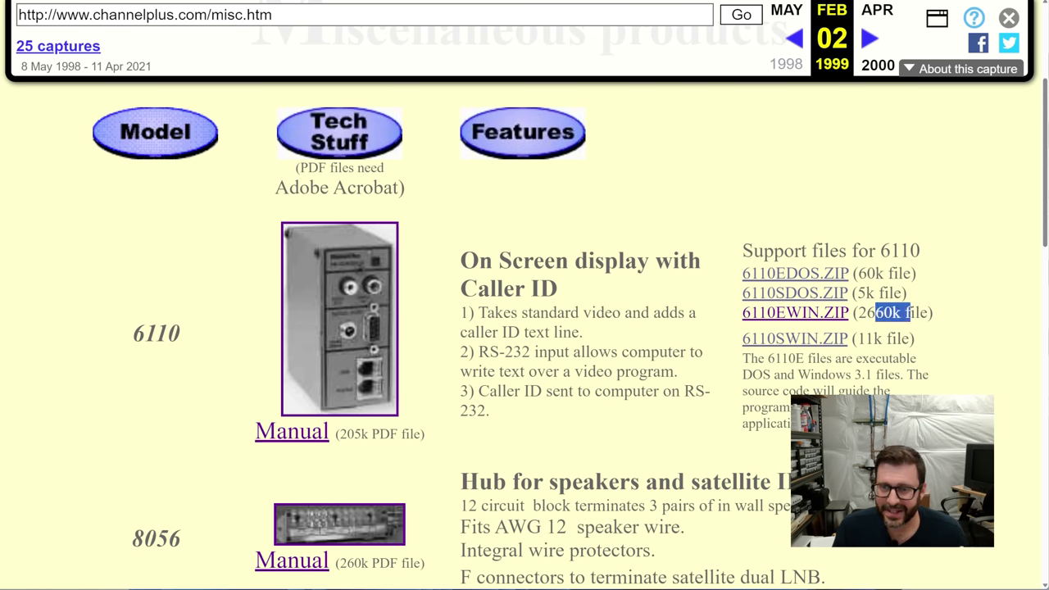
Try to open the archived 6110EWIN.ZIP, return to the Miscellaneous products page and review the list of 6110 support files.
click(875, 312)
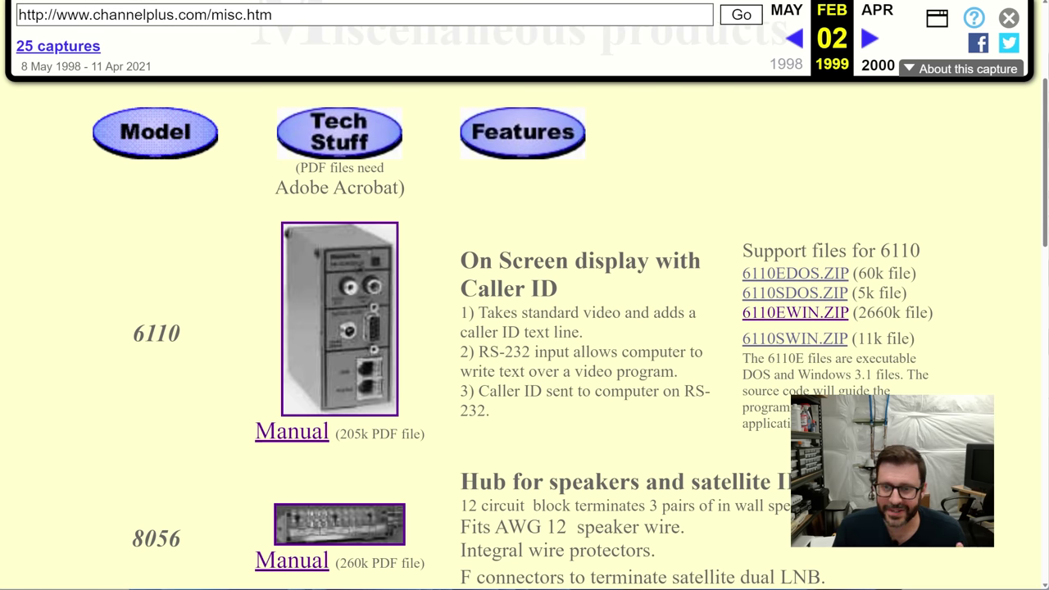
click(801, 316)
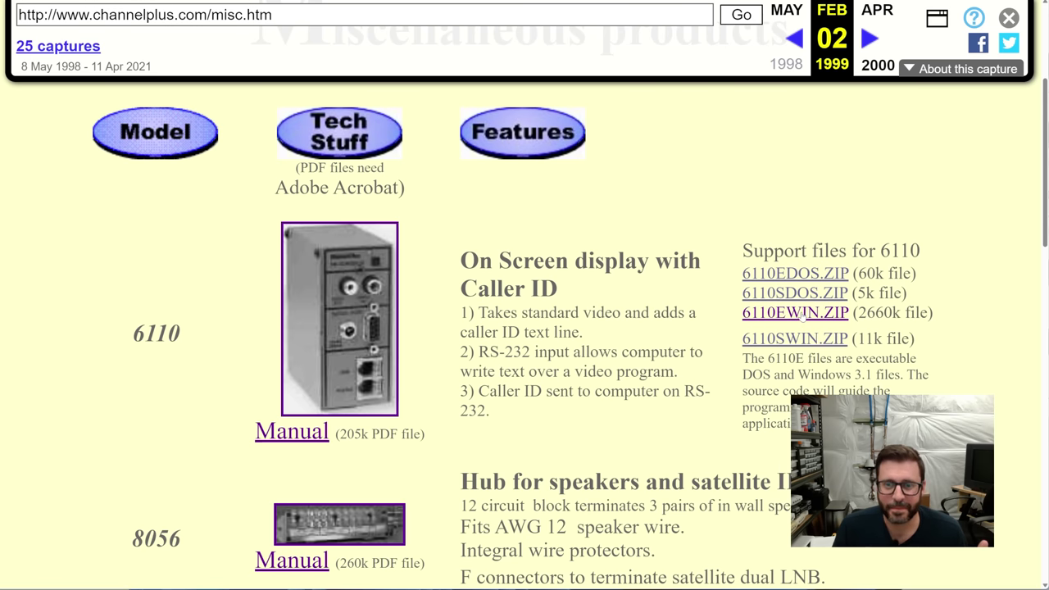
scroll(801, 317, down, 4)
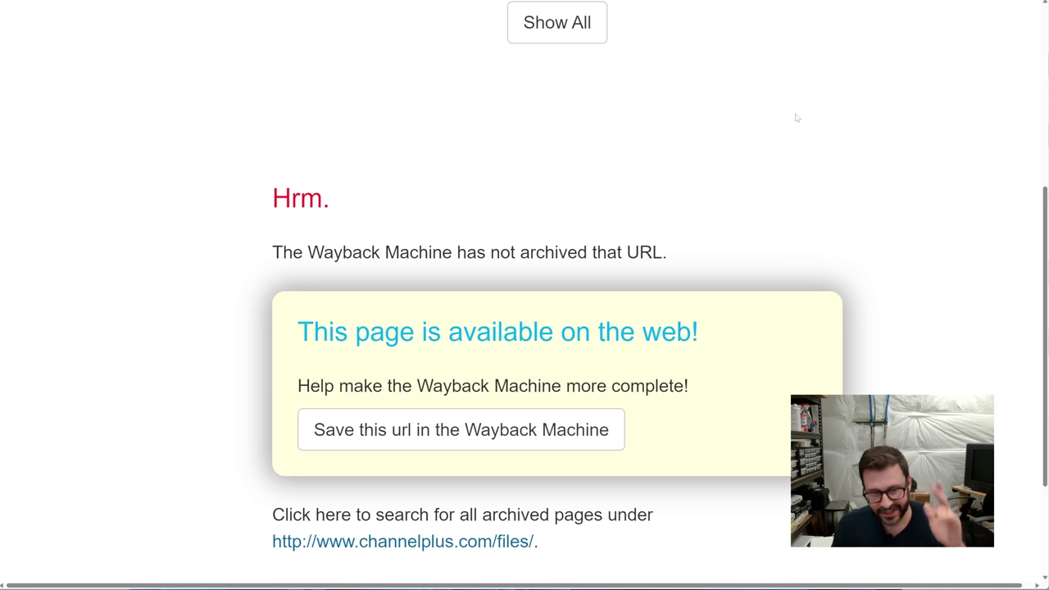
key(alt+Left)
scroll(747, 177, down, 1)
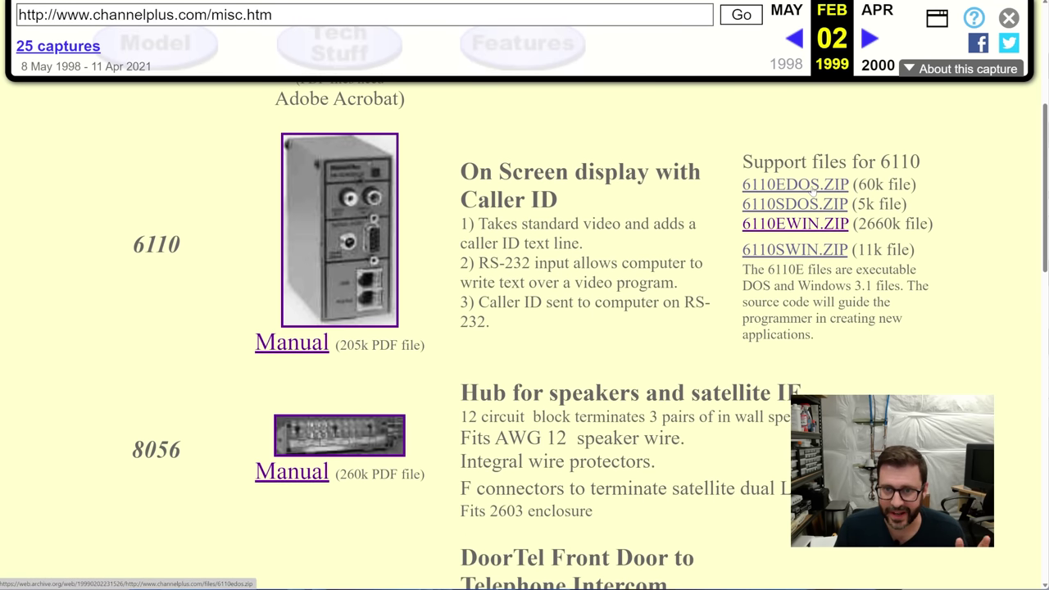
drag(752, 161, 814, 285)
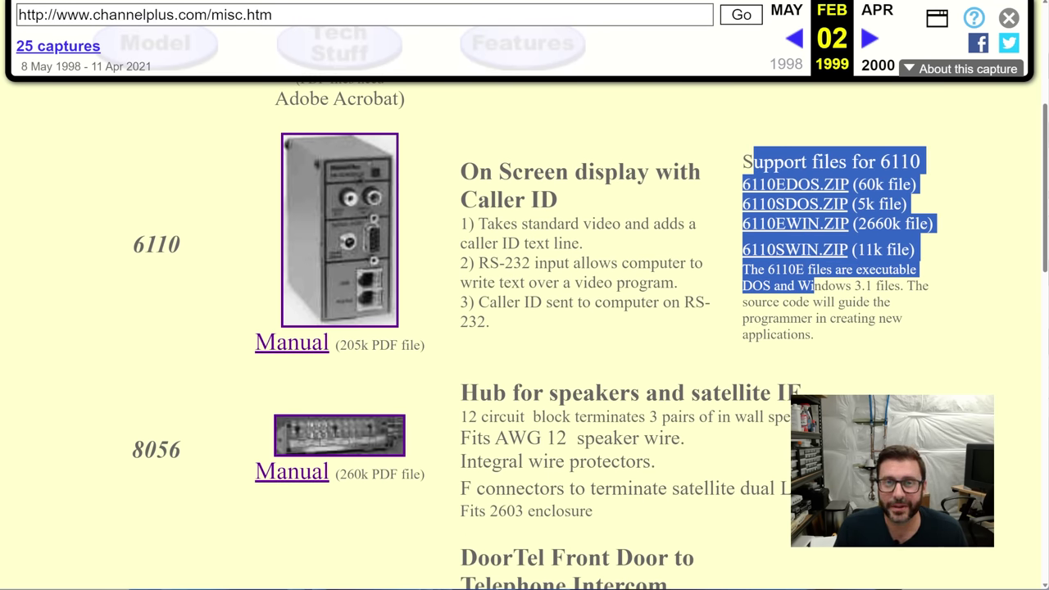
click(814, 285)
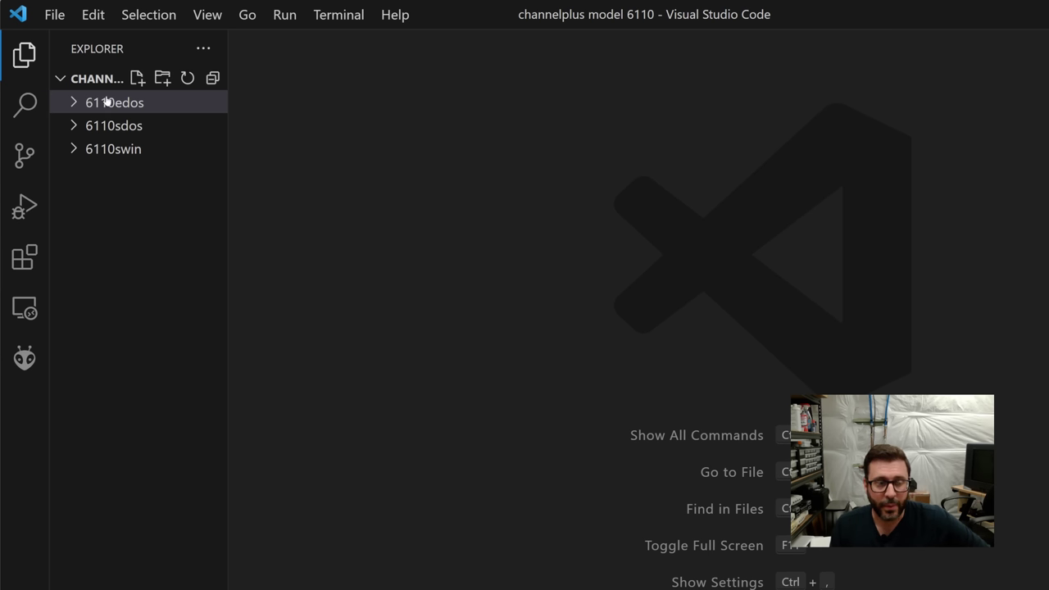
Check the 6110edos folder in Visual Studio Code and launch its TERM program in the Windows XP virtual machine.
click(72, 104)
click(74, 104)
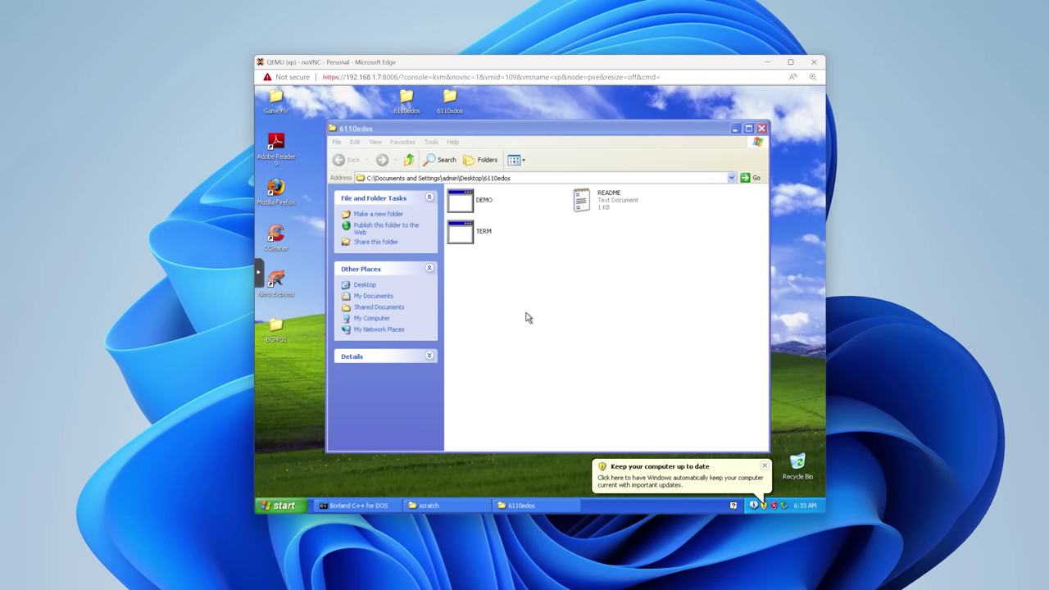
double_click(459, 232)
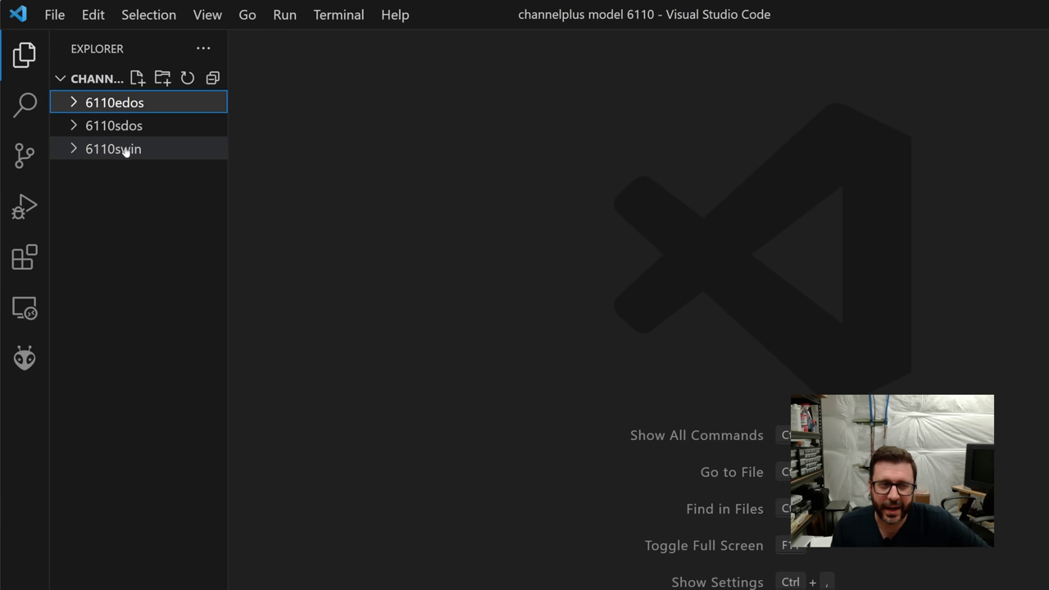
In Visual Studio Code, open 6110INFO.TXT from the 6110swin folder and highlight the data format and speed under Serial Transfer Protocol.
click(124, 149)
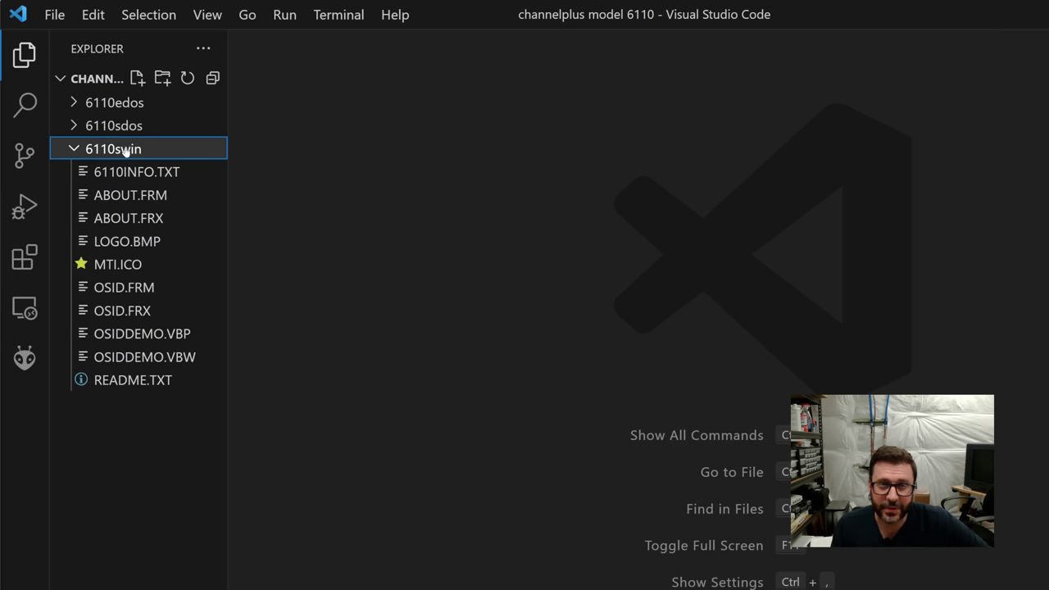
click(131, 172)
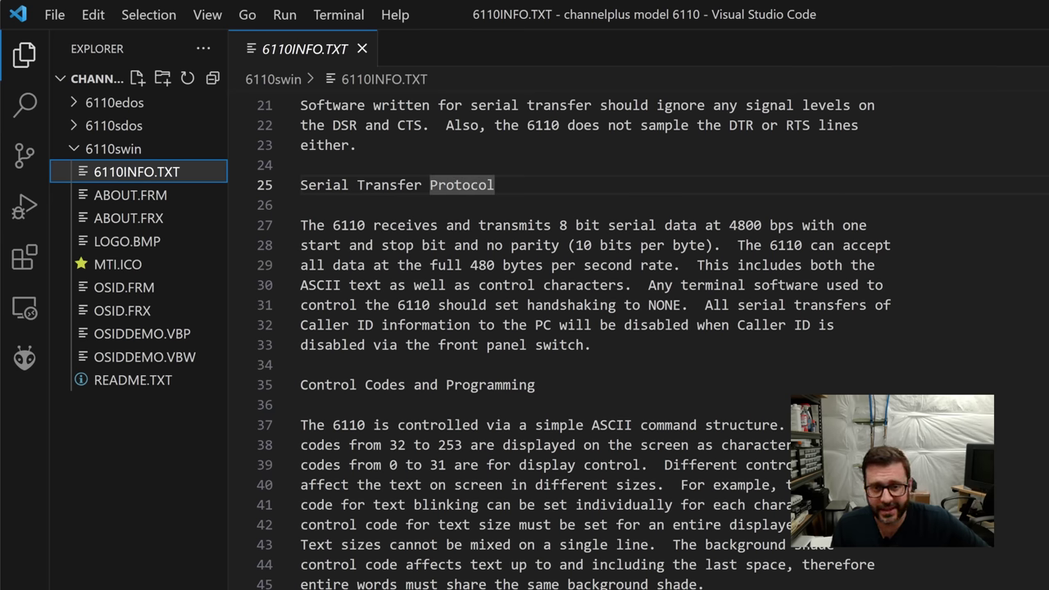
drag(558, 225, 794, 224)
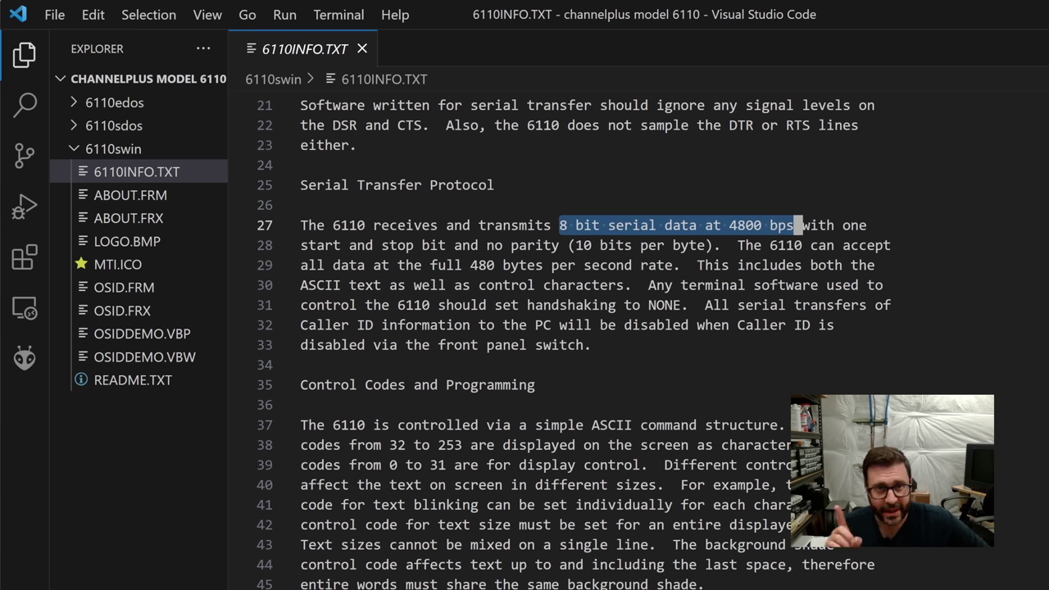
Open OSID.FRM and examine the communication parameters in the comment above the MComm_Click routine.
click(130, 288)
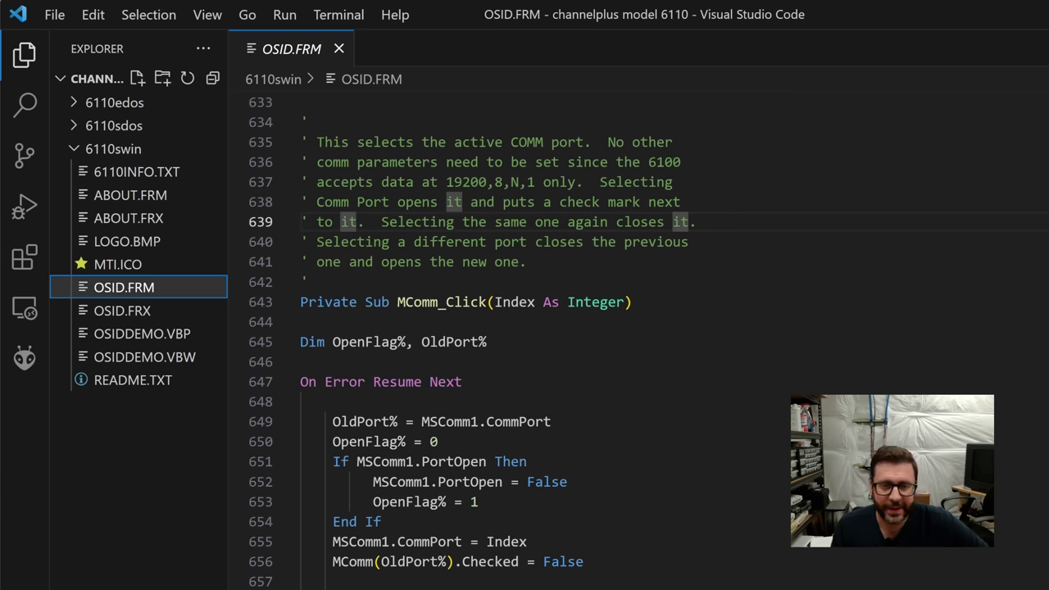
click(309, 281)
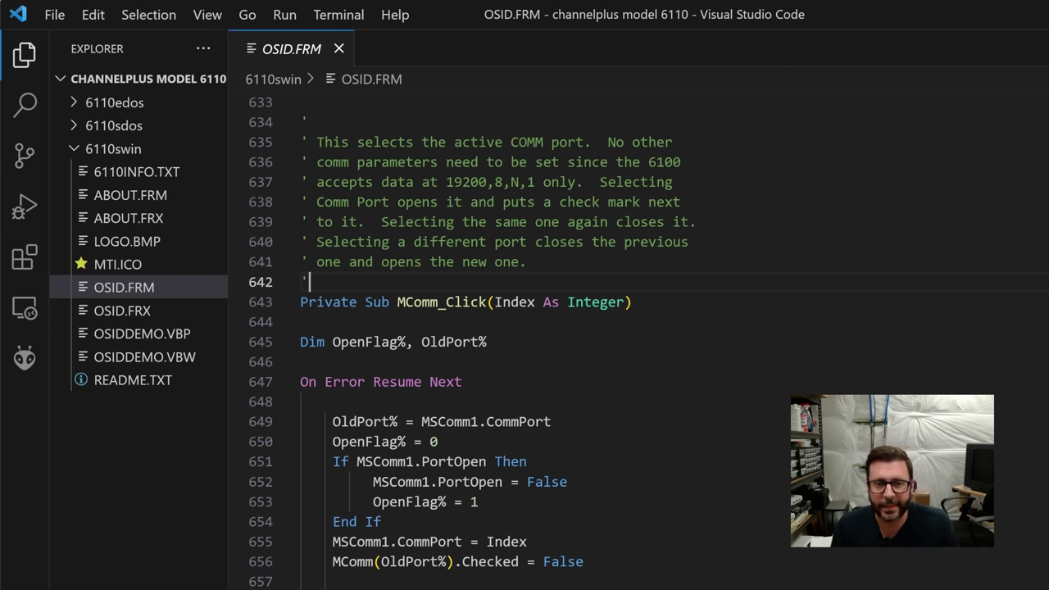
drag(607, 142, 580, 181)
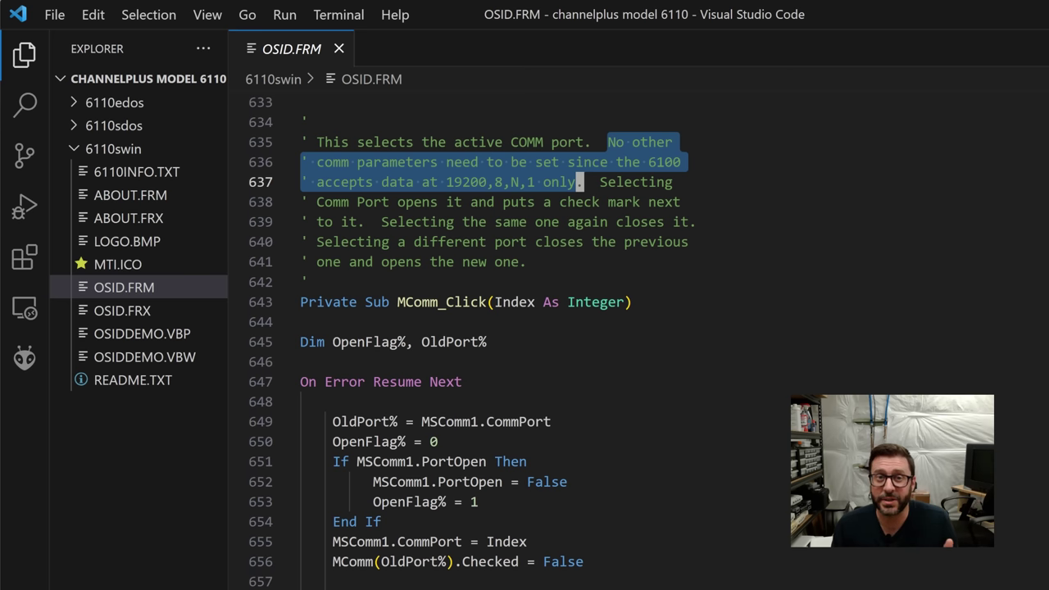
click(309, 281)
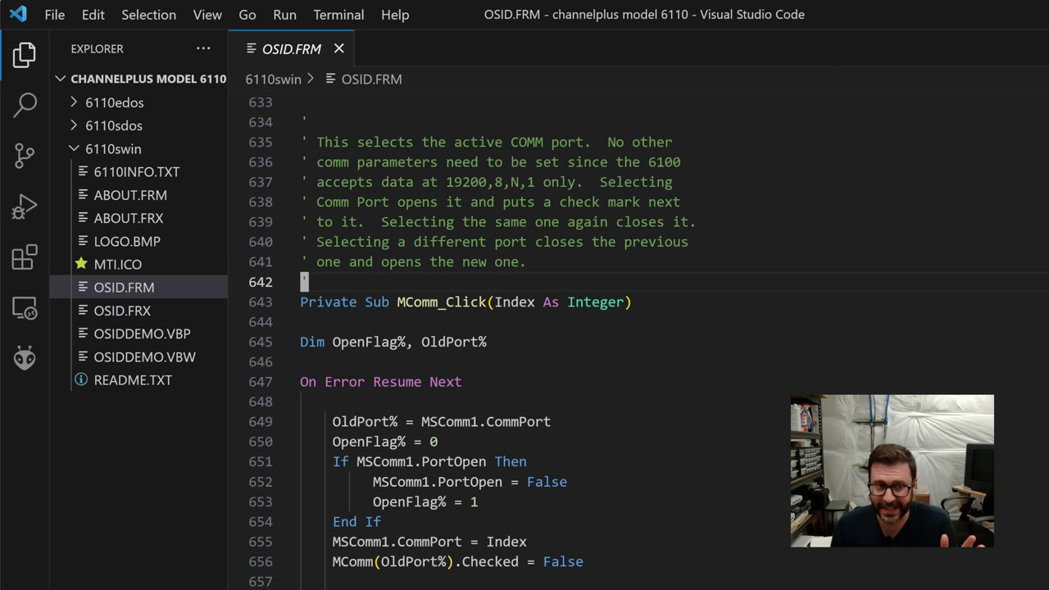
Open 6110INFO.TXT from the 6110sdos folder and highlight the serial transfer speed for comparison.
click(136, 148)
click(130, 126)
click(144, 151)
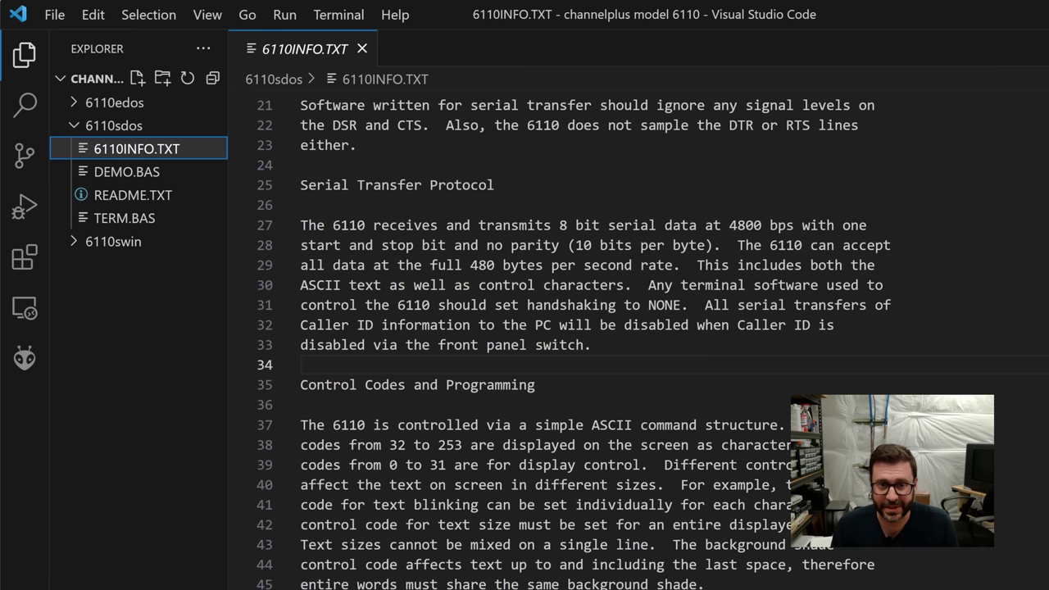
drag(729, 225, 805, 225)
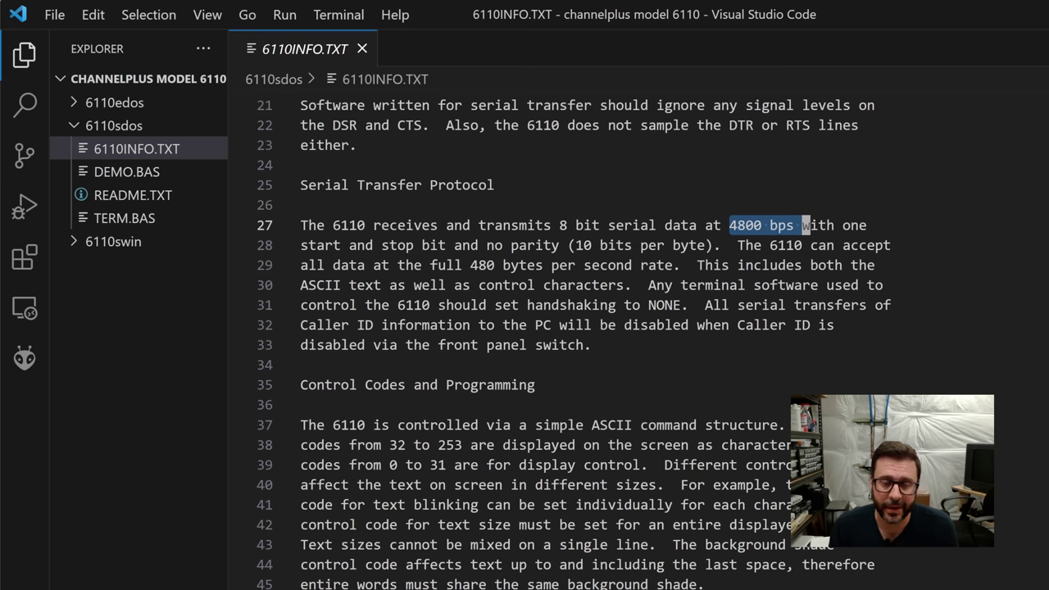
Read the introduction to the 6110 ASCII control codes table, highlighting the sentence on multi-character icons.
scroll(573, 328, down, 4)
scroll(573, 327, down, 4)
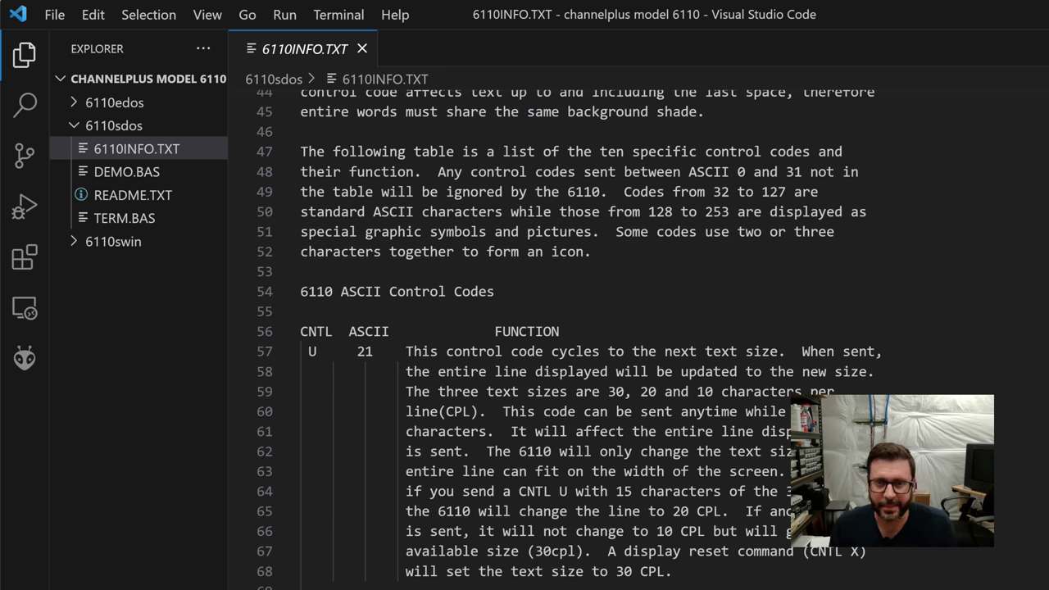
drag(600, 211, 590, 252)
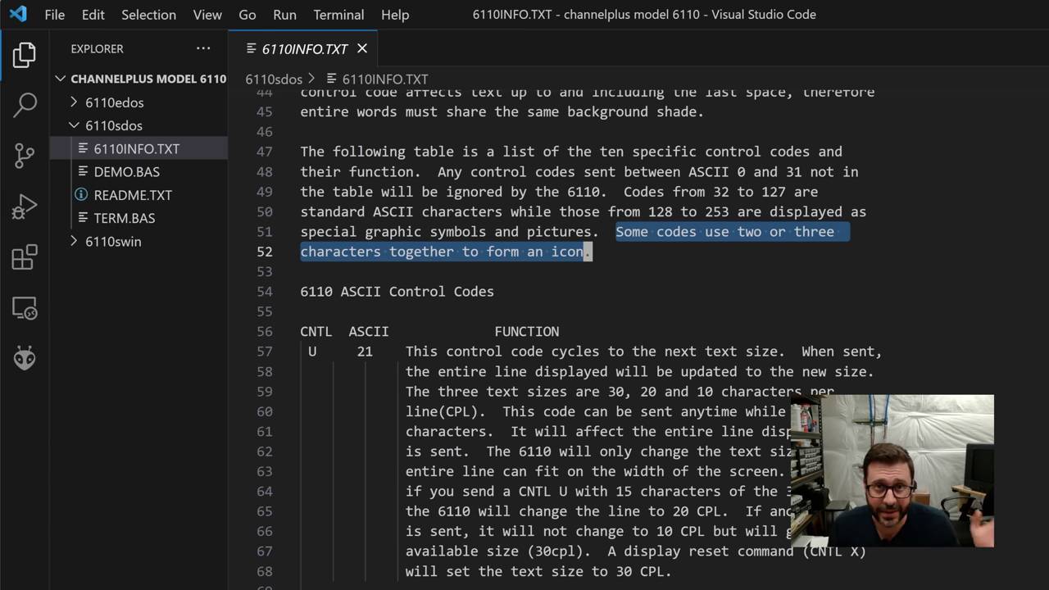
click(583, 251)
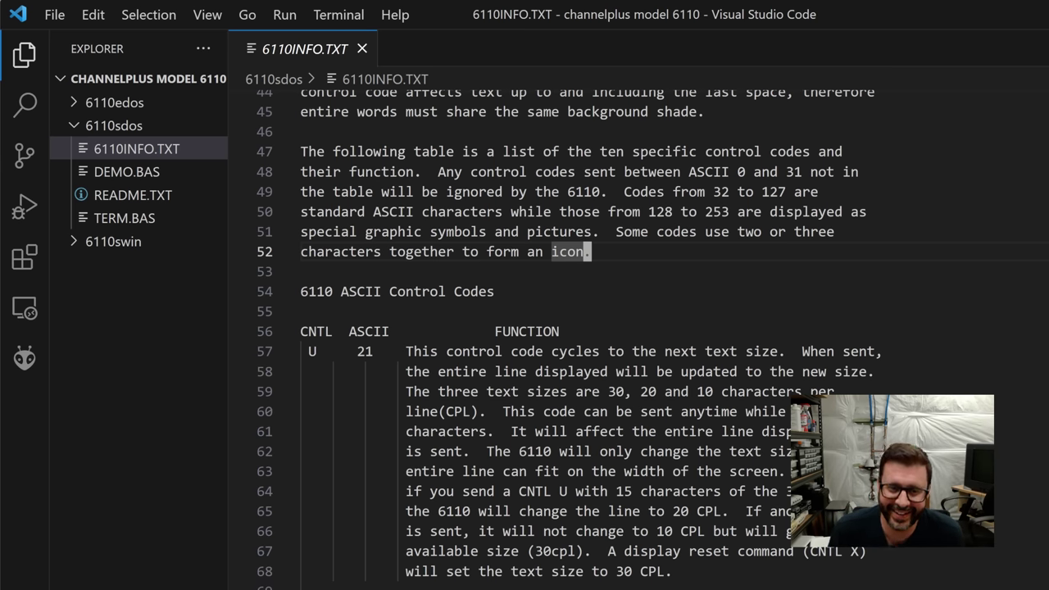
key(Right)
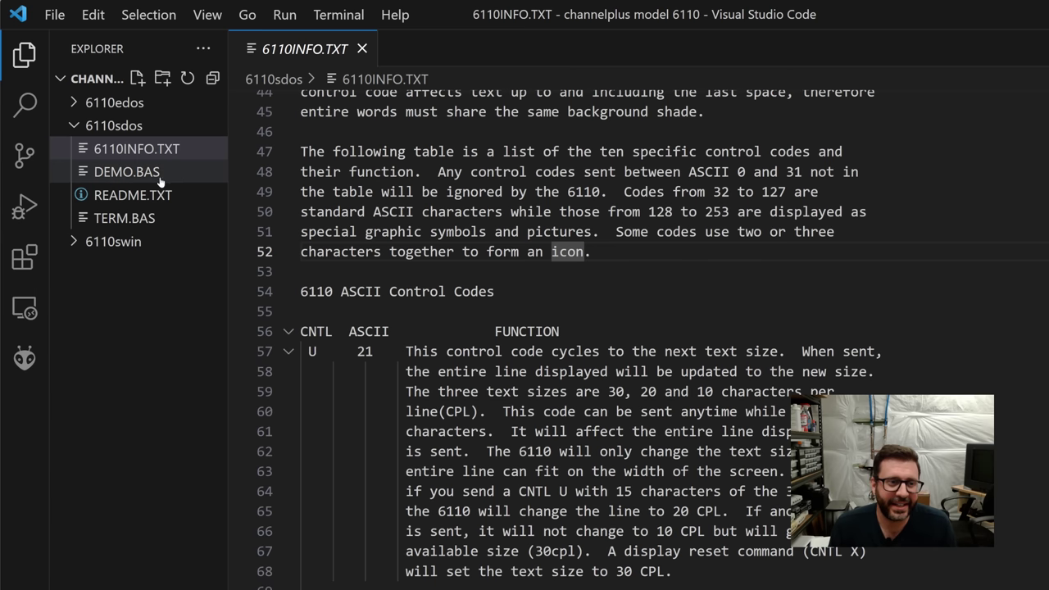
Open DEMO.BAS in the 6110sdos folder and examine the communication settings in its serial port OPEN statement.
click(115, 172)
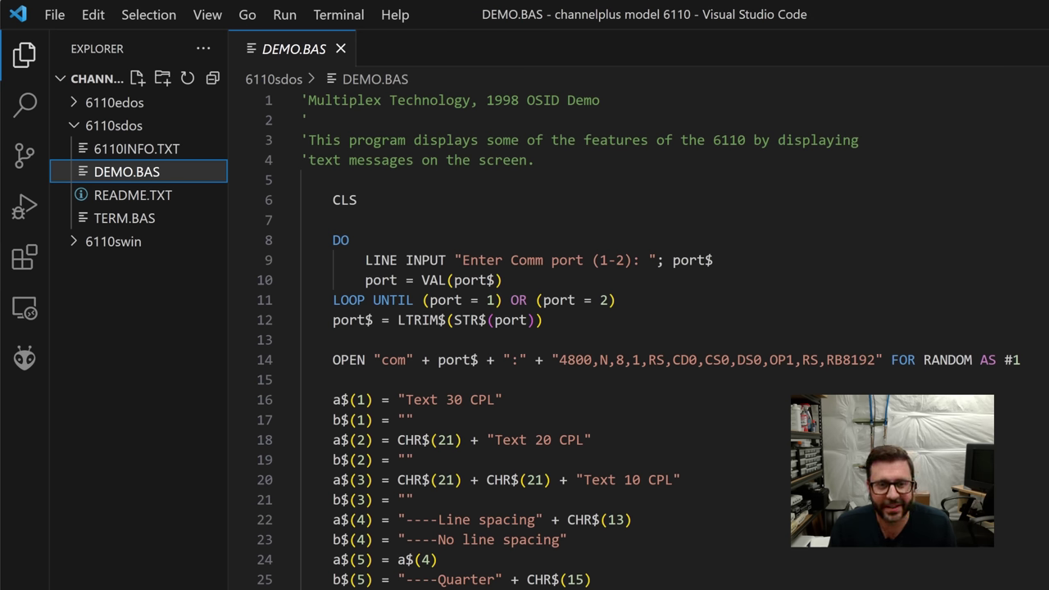
scroll(639, 328, down, 2)
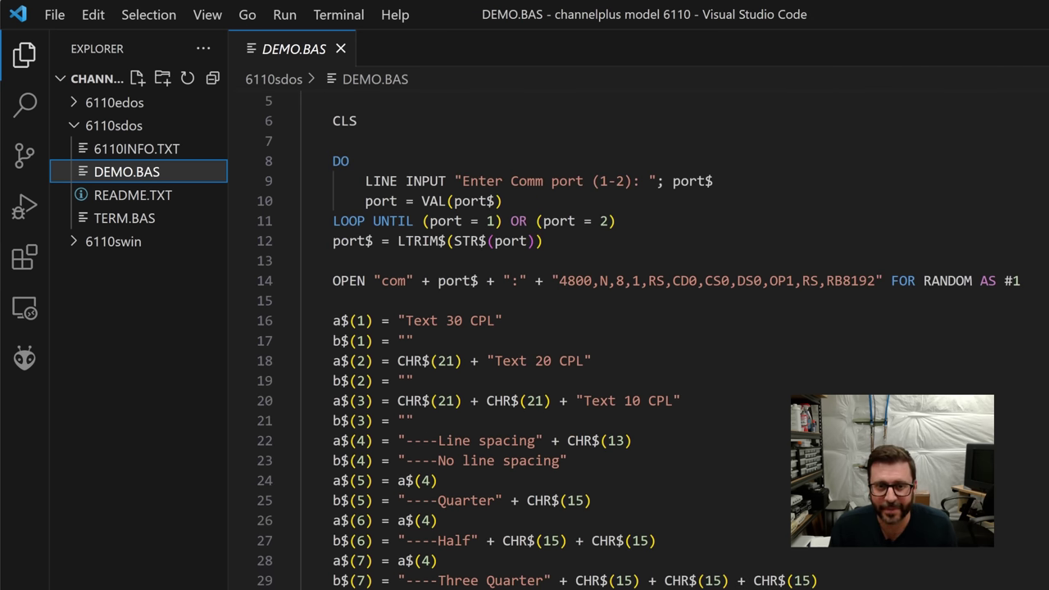
double_click(595, 280)
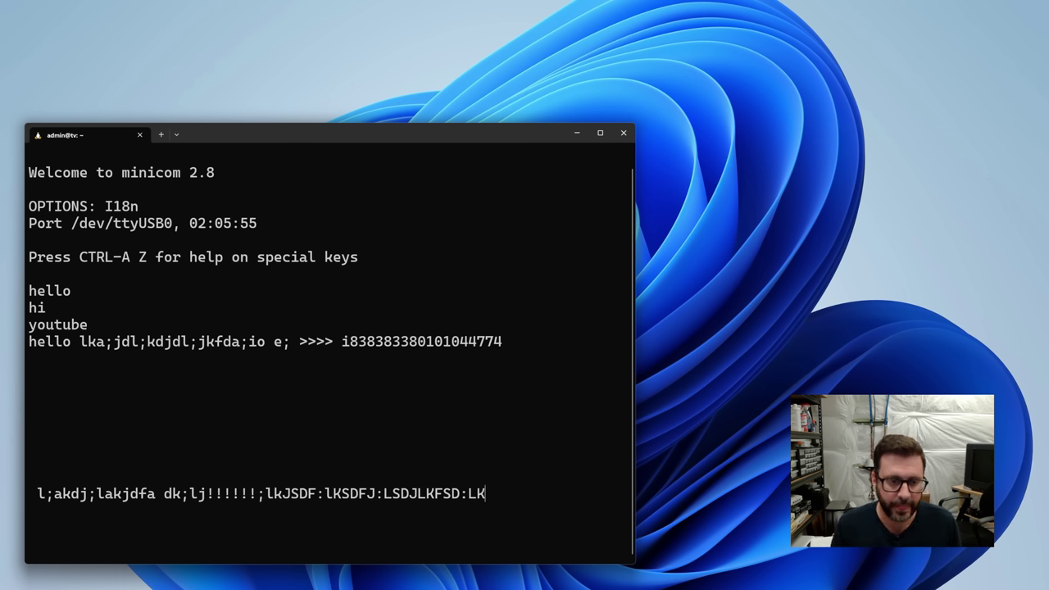
Switch to the minicom terminal, set the serial port to 4800 8N1 and leave the configuration.
key(ctrl+a)
key(o)
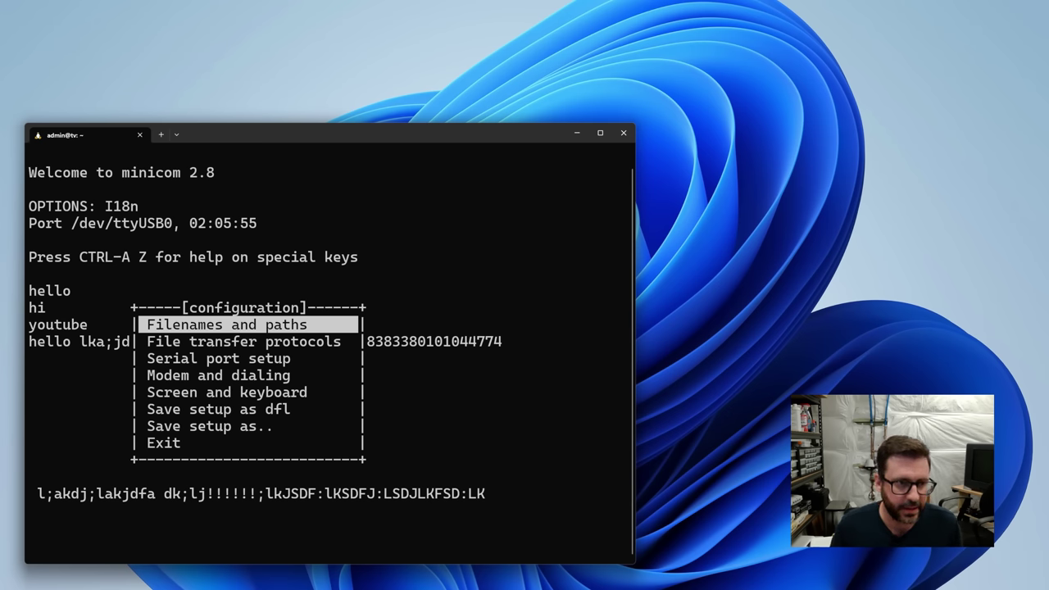
key(Down)
key(Down)
key(Return)
key(e)
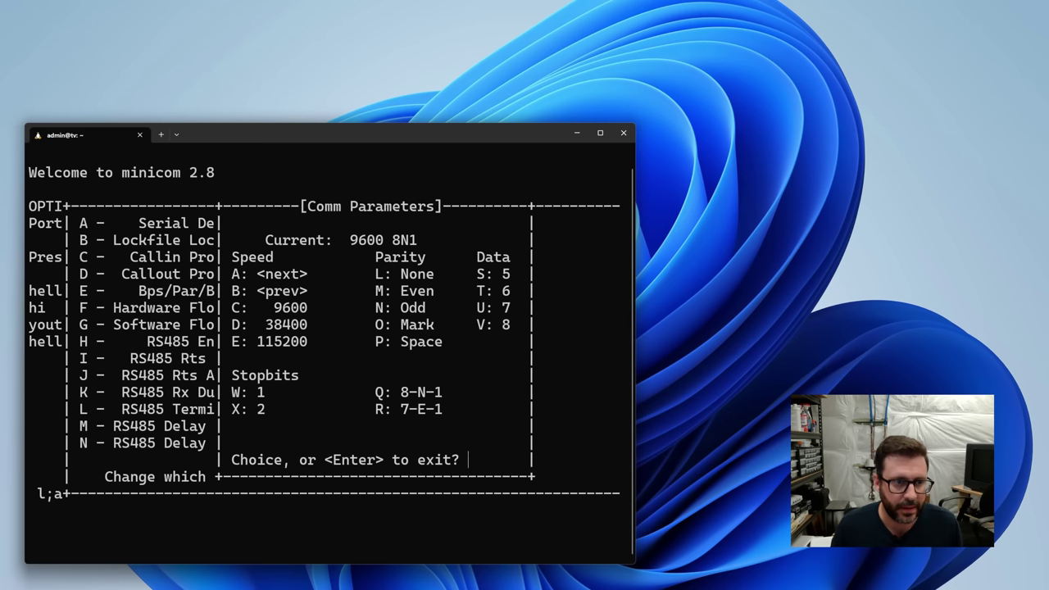
key(b)
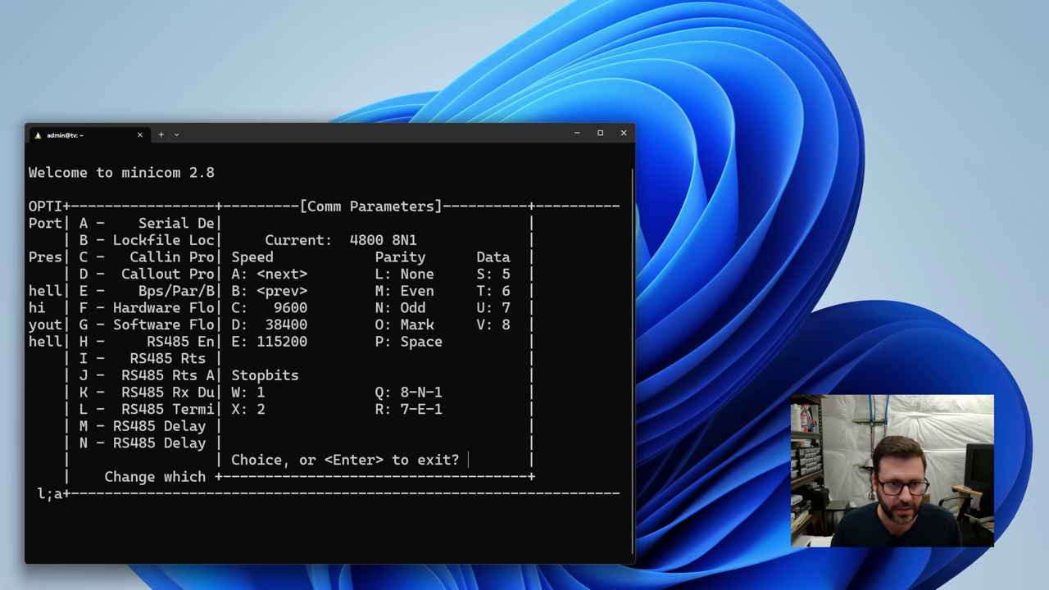
key(Return)
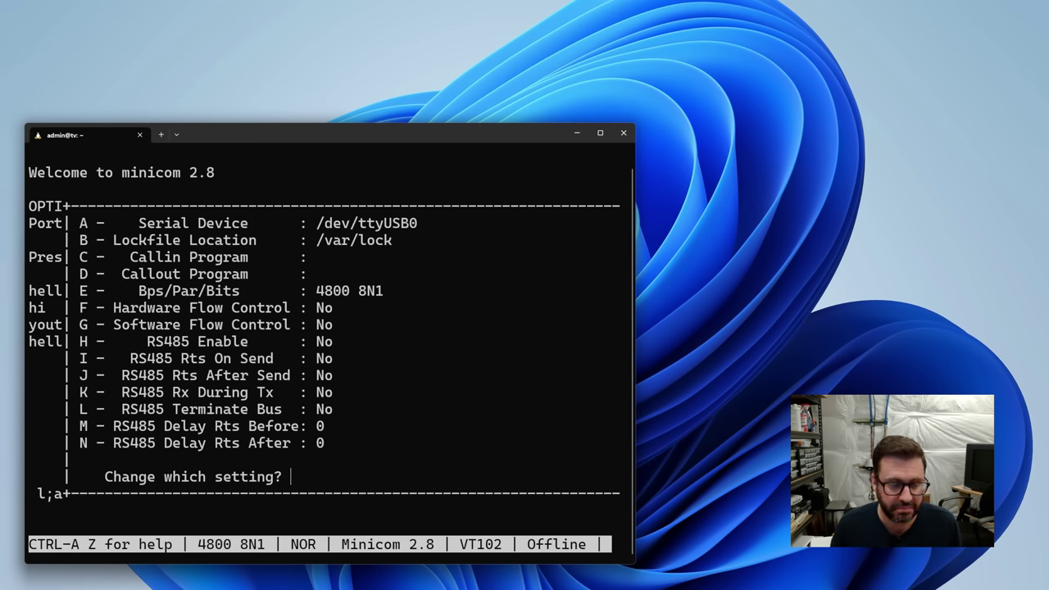
key(Return)
key(Down)
key(Down)
key(Down)
key(Down)
key(Down)
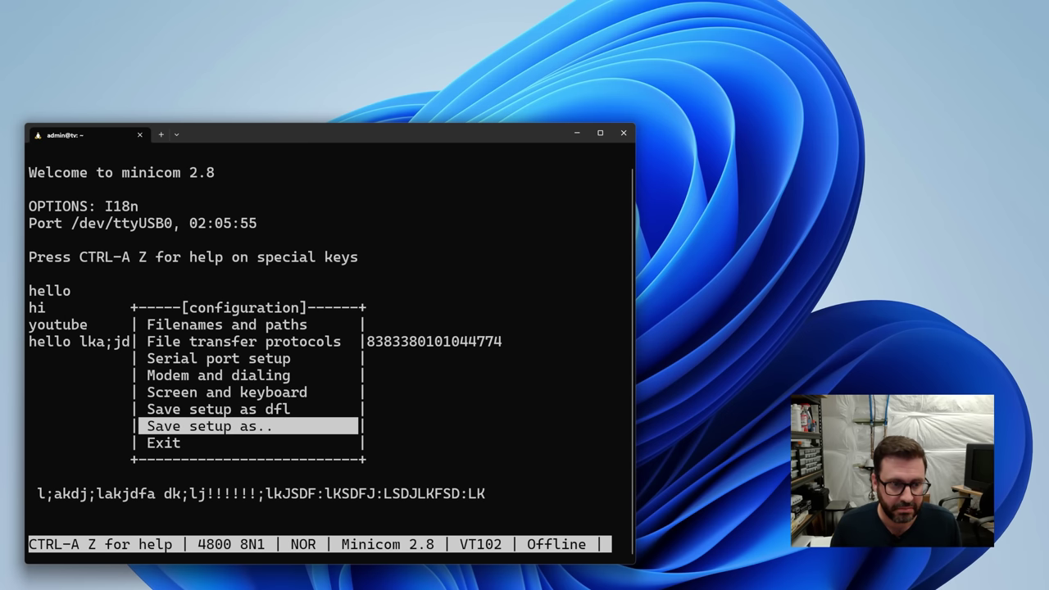
key(Return)
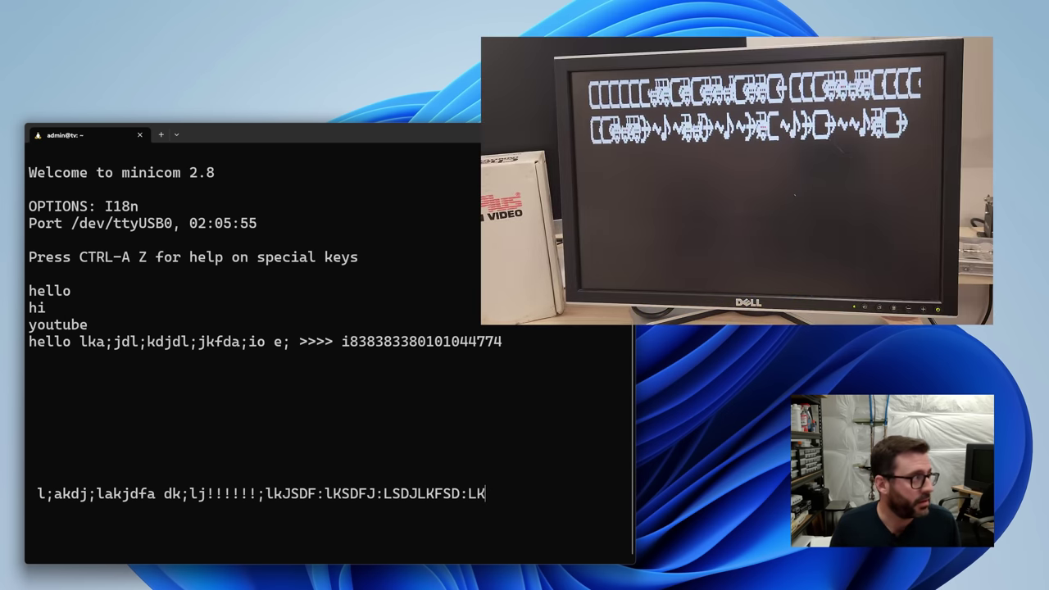
Send the lines "hello youtube!!", "hi" and "it is working!!!" to the serial device.
text(hello)
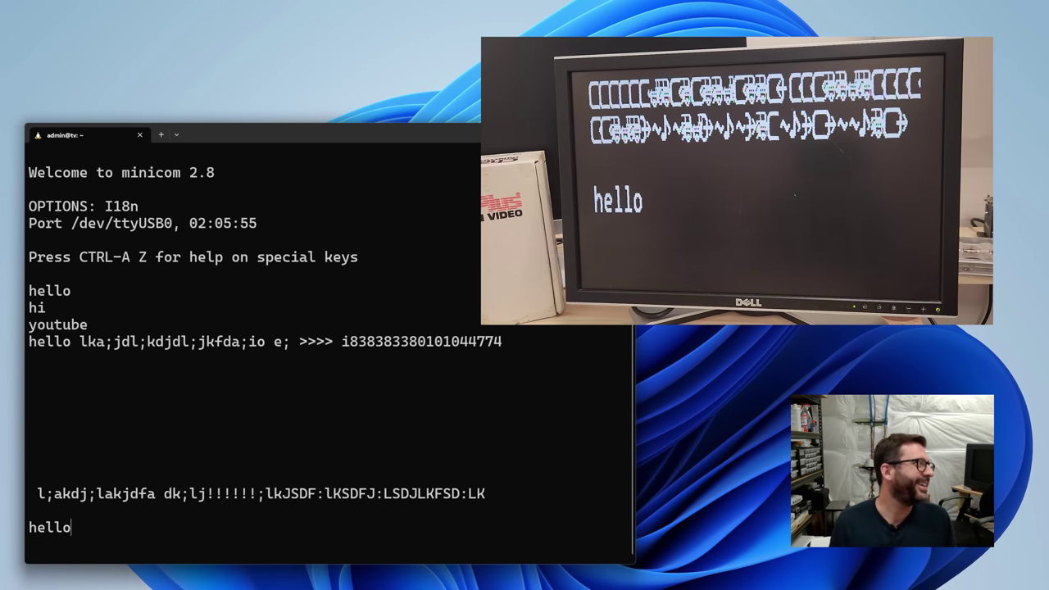
text( youtube!!)
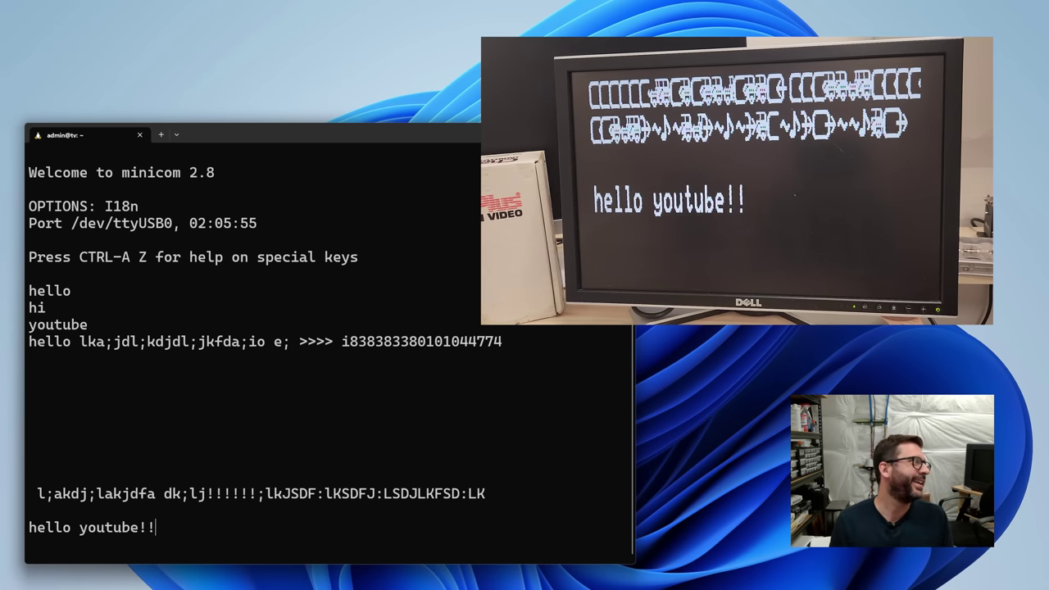
key(Return)
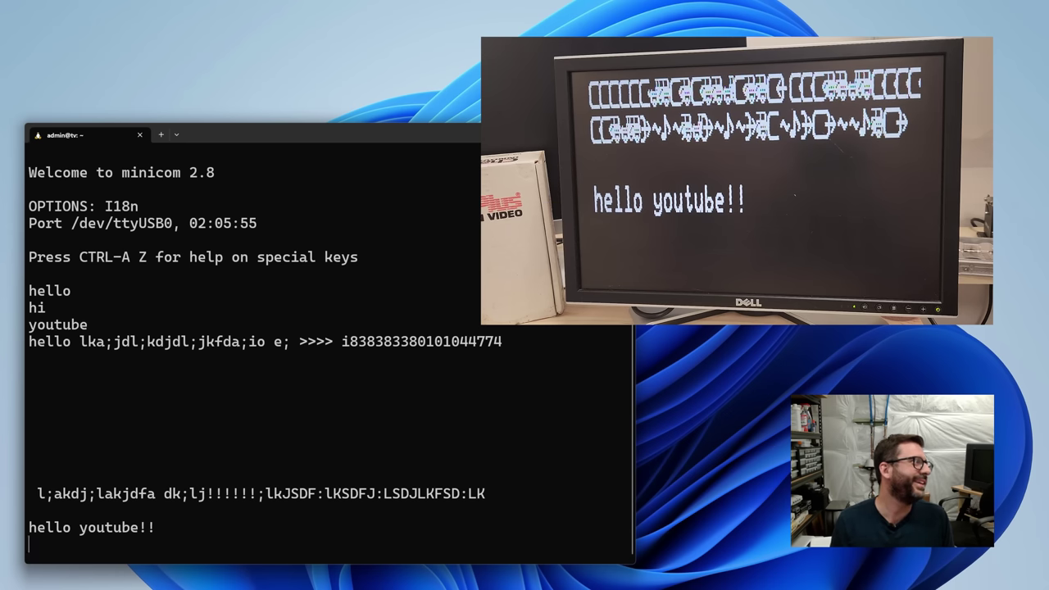
text(hi)
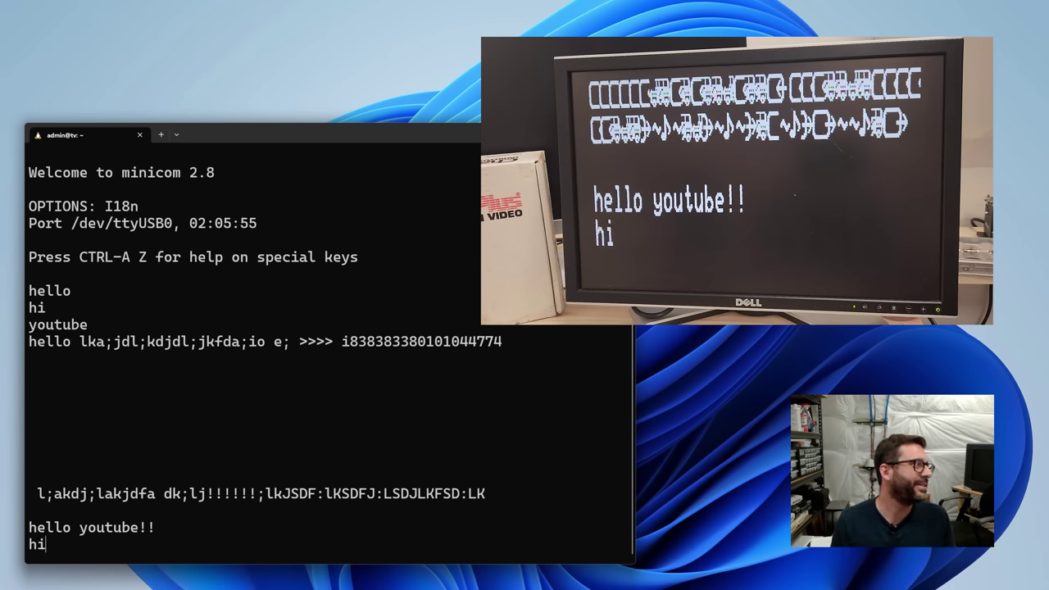
key(Return)
text(it is working!!!)
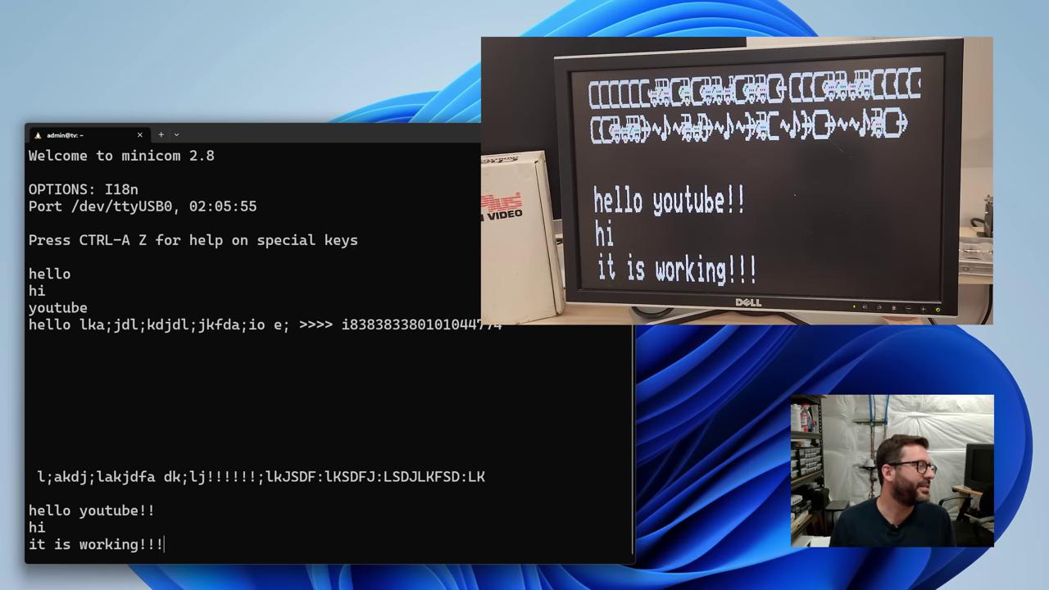
Send the lines "wrap", "hidkdkd" and several lines of "d" to the serial device, ending with "dd".
key(Return)
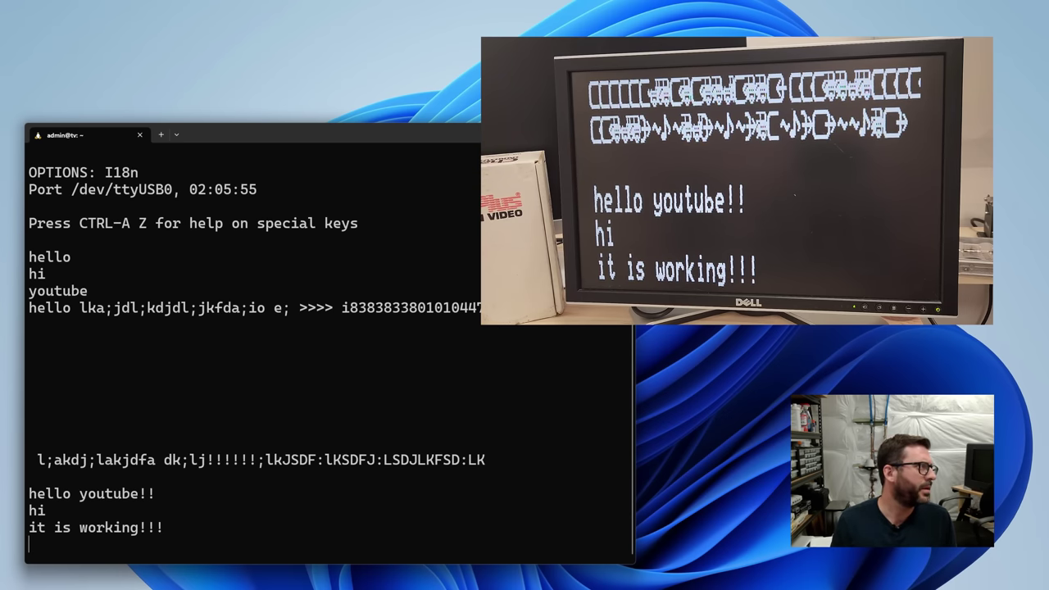
text(wrap)
key(Return)
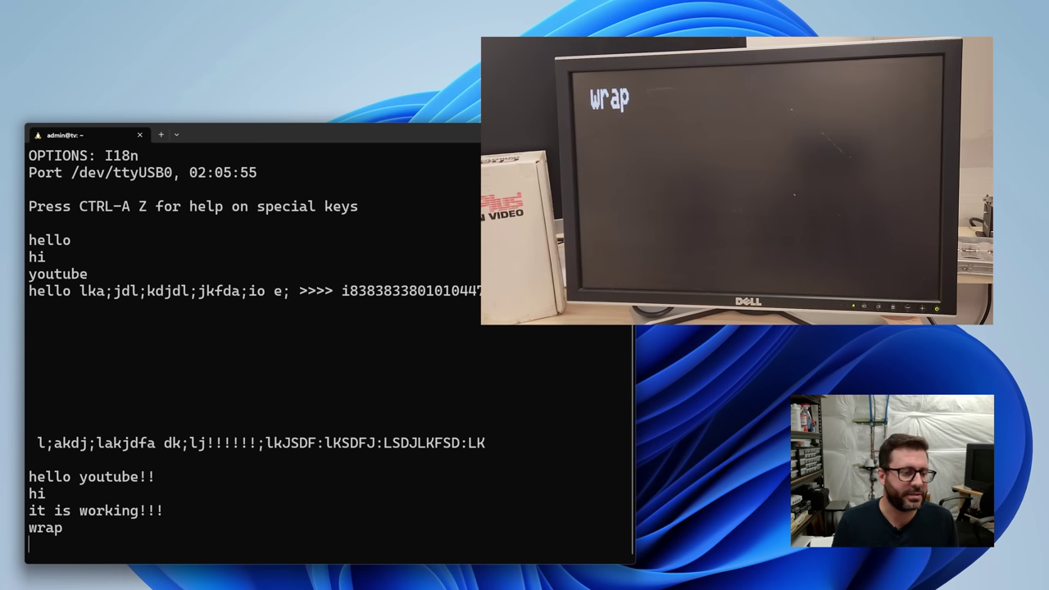
text(hidkdkd)
key(Return)
text(d)
key(Return)
text(d)
key(Return)
text(d)
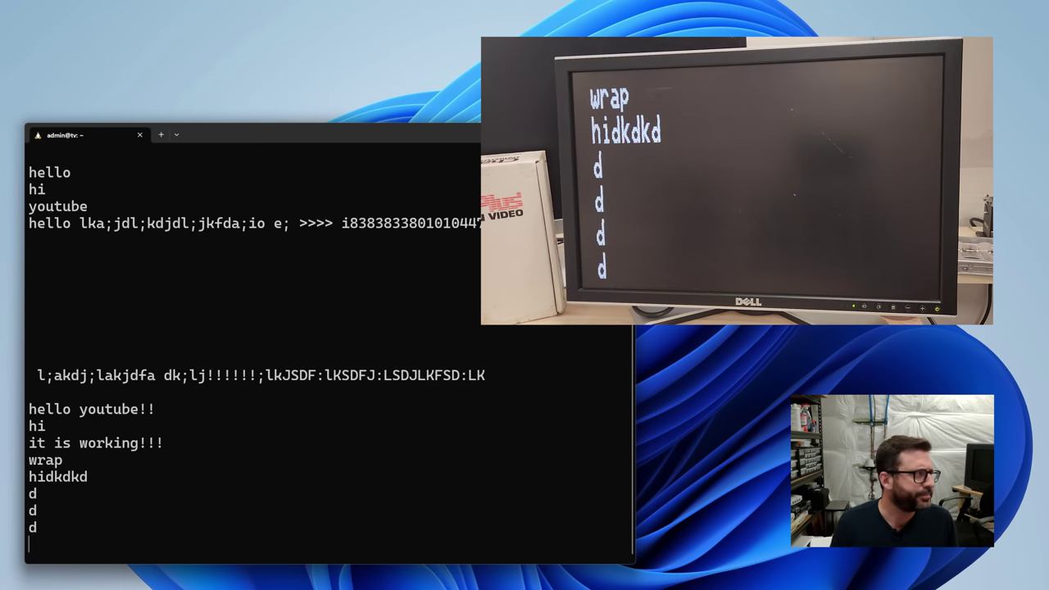
text( dd)
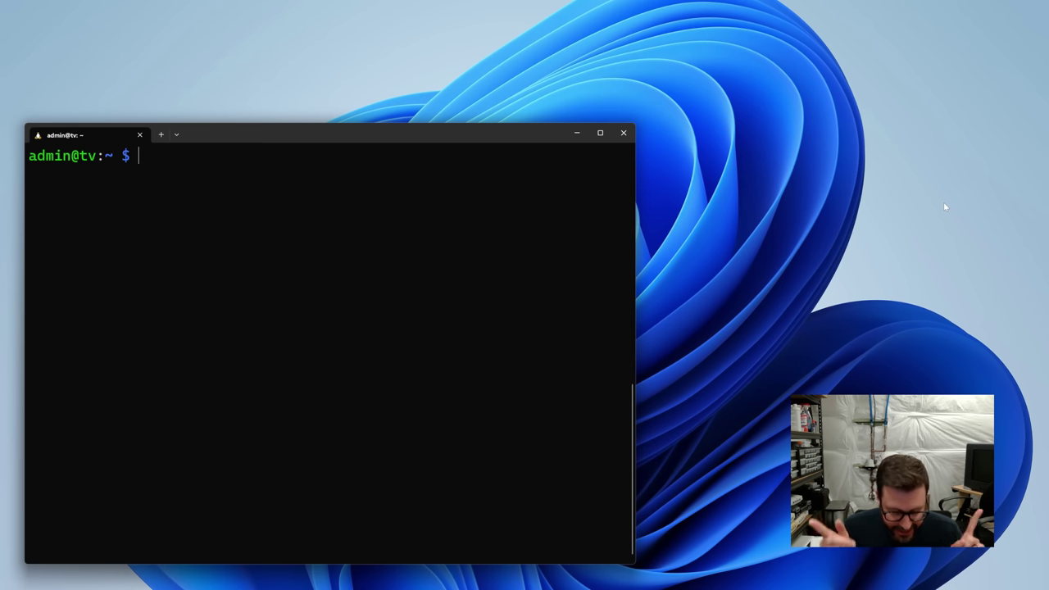
Echo "hello" from the shell to /dev/ttyUSB0.
text(echo)
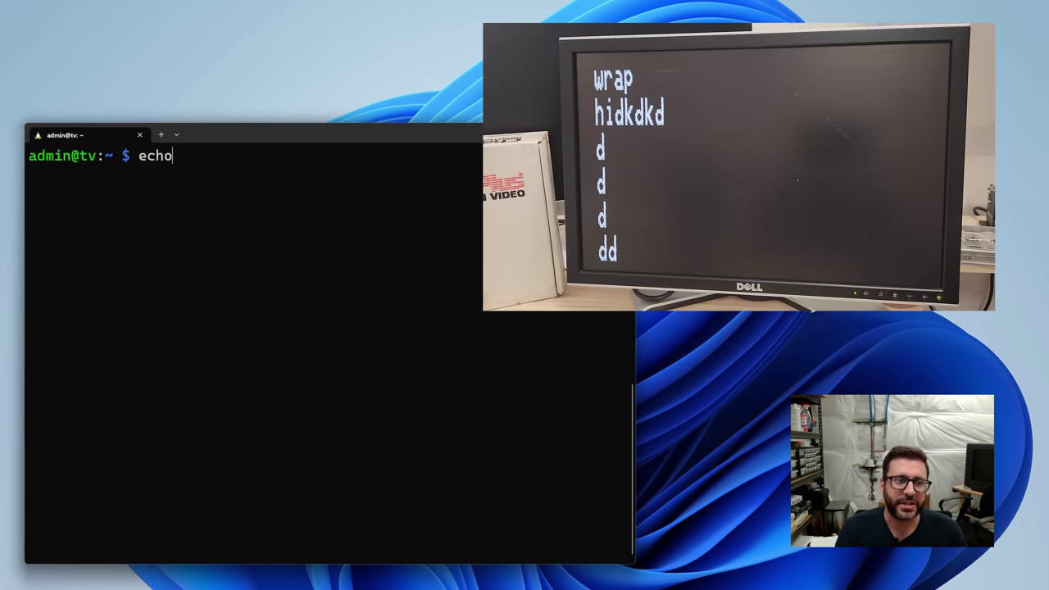
text( "hello" >)
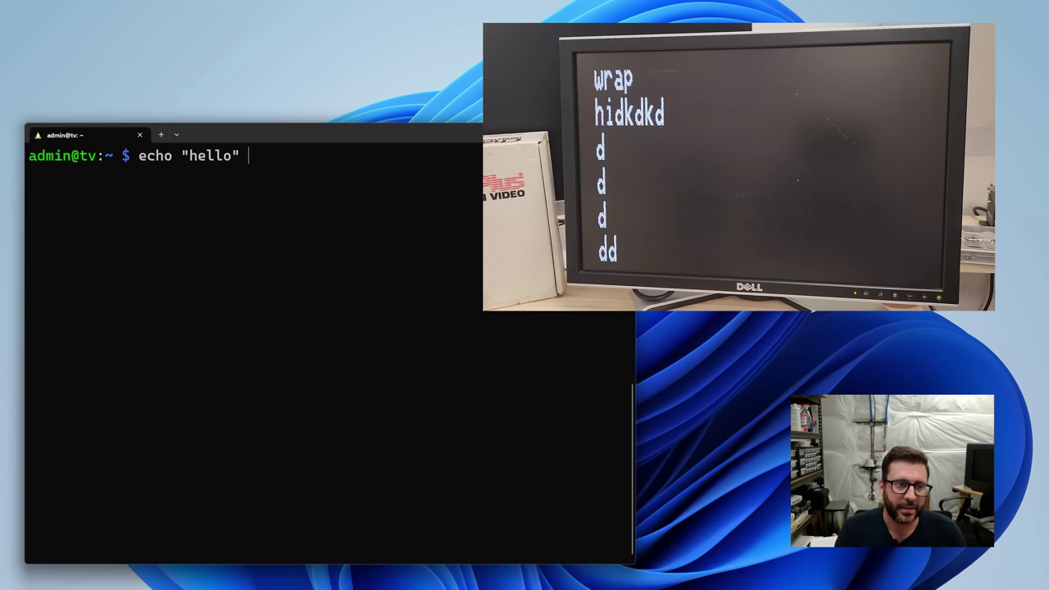
text( /dev/ttyUSB0)
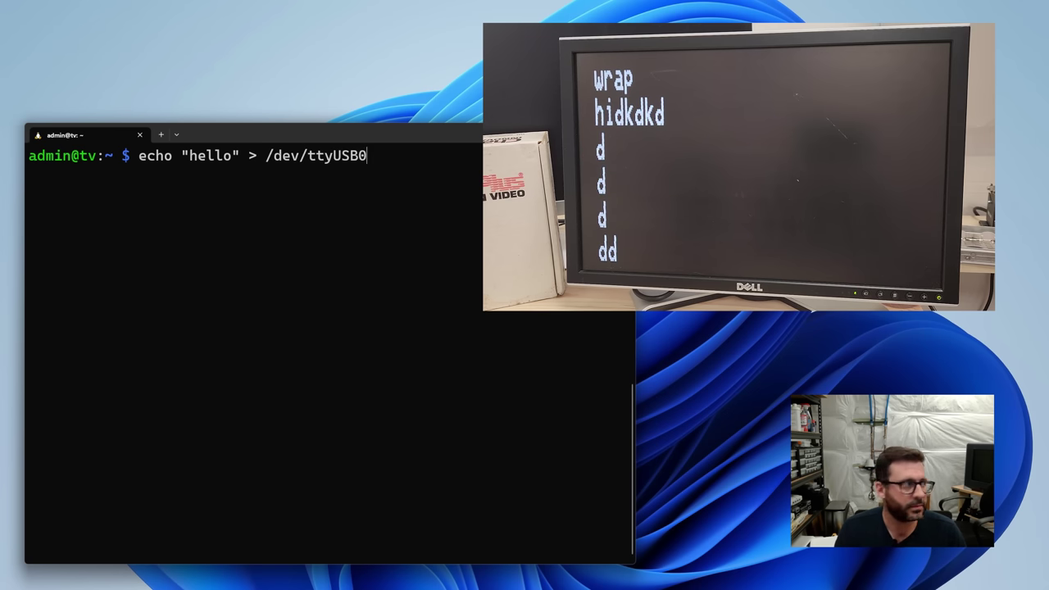
key(Return)
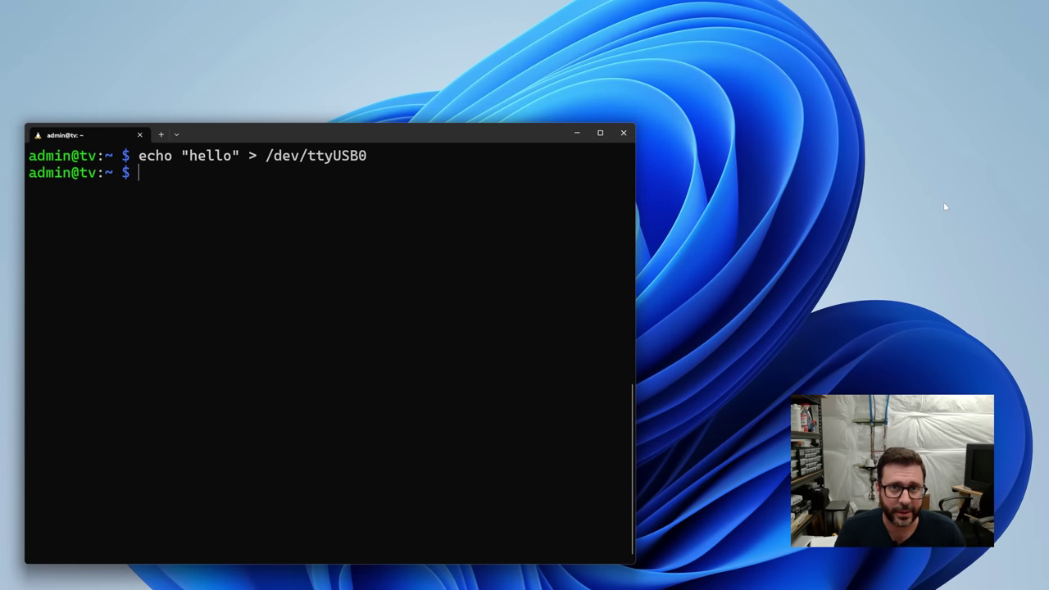
List all stty settings of /dev/ttyUSB0 and examine the output, highlighting the port's baud rate.
text(stty )
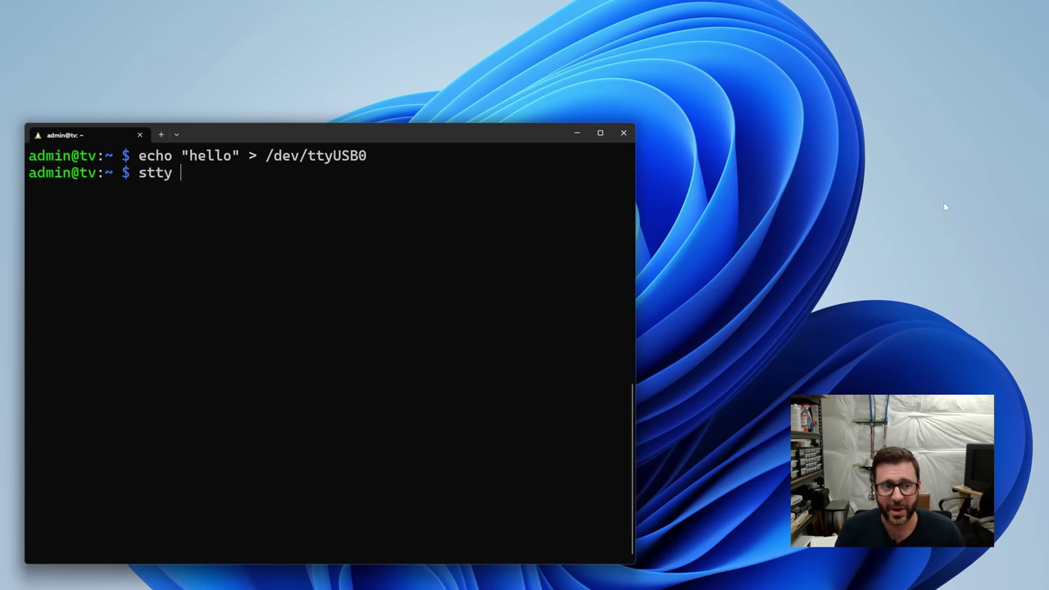
text(-F /dev/ttyUSB0)
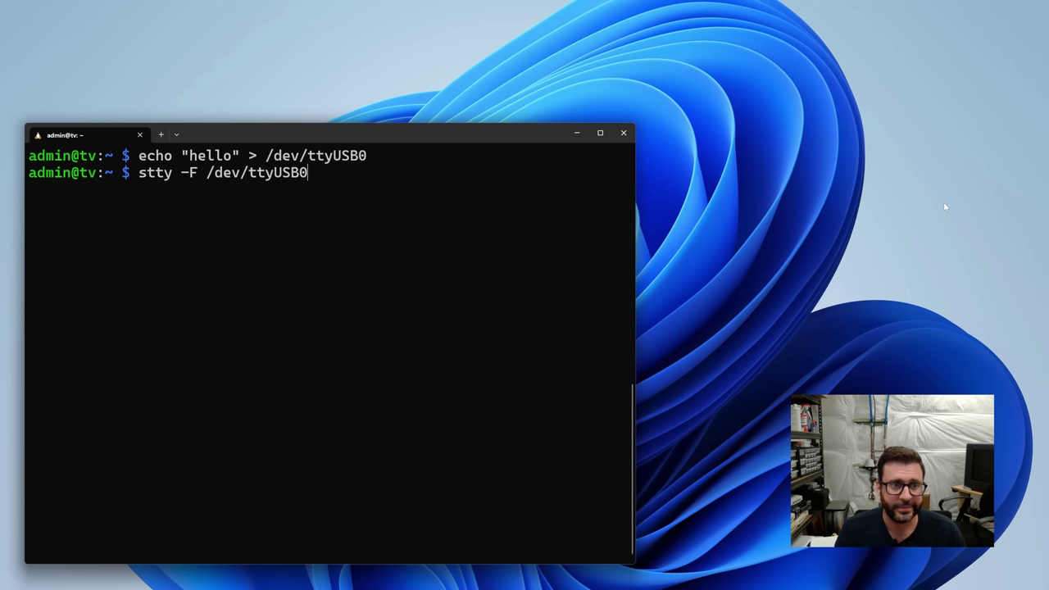
text(-a)
key(Return)
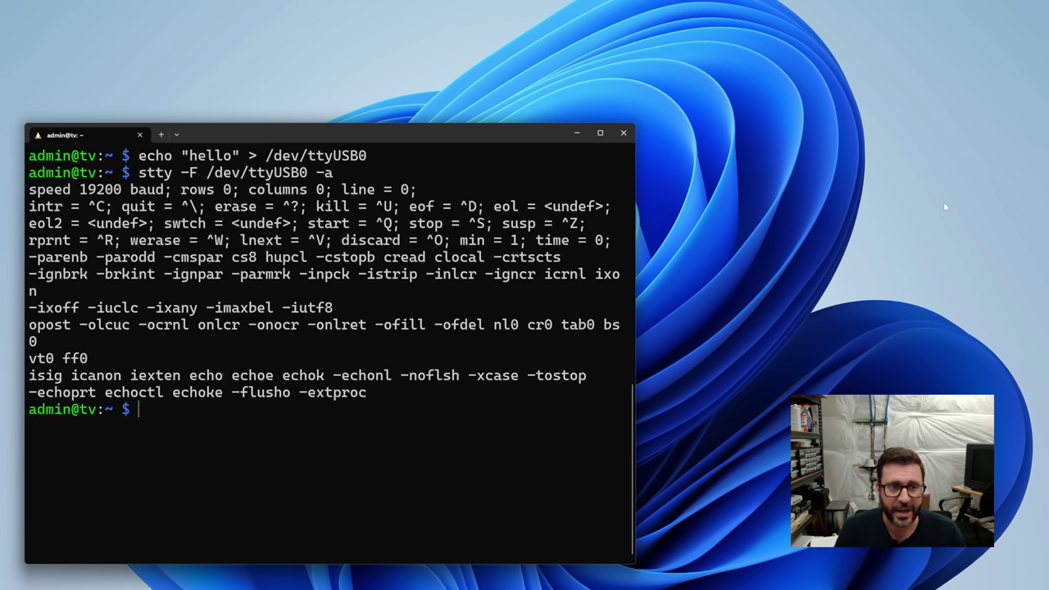
drag(209, 223, 370, 364)
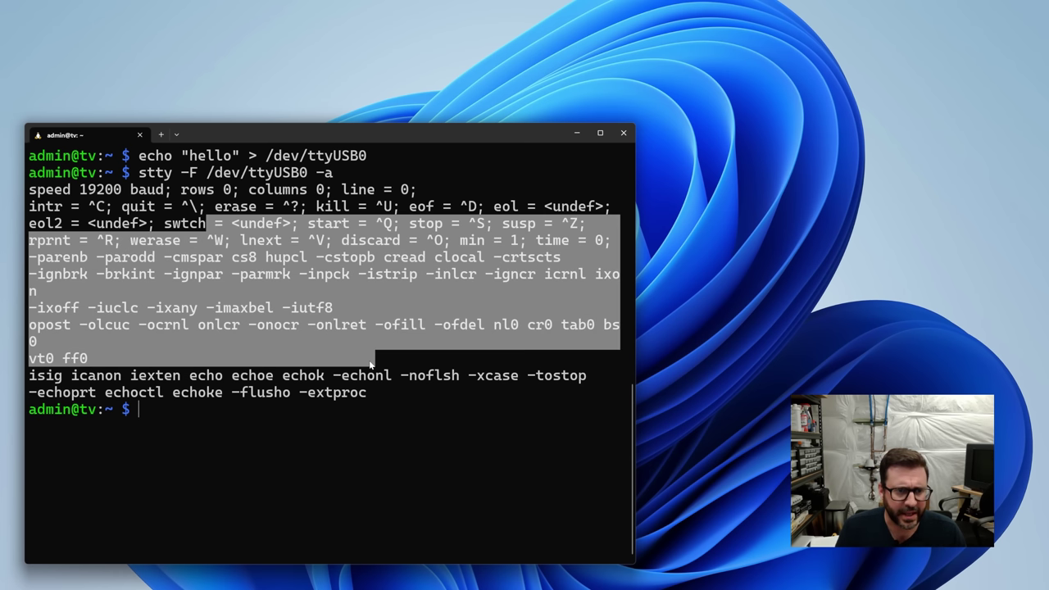
click(371, 352)
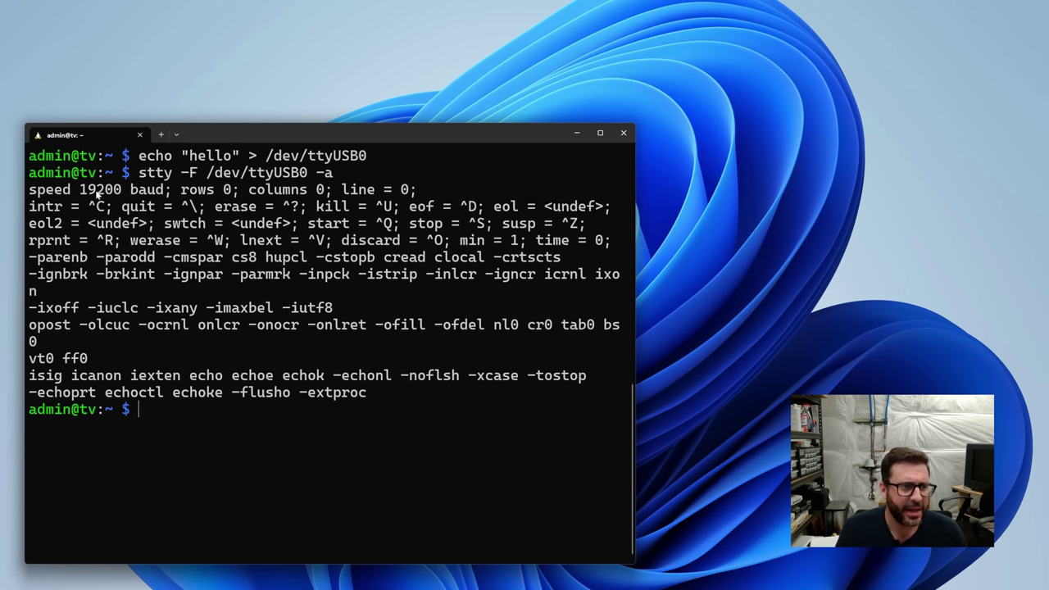
double_click(96, 191)
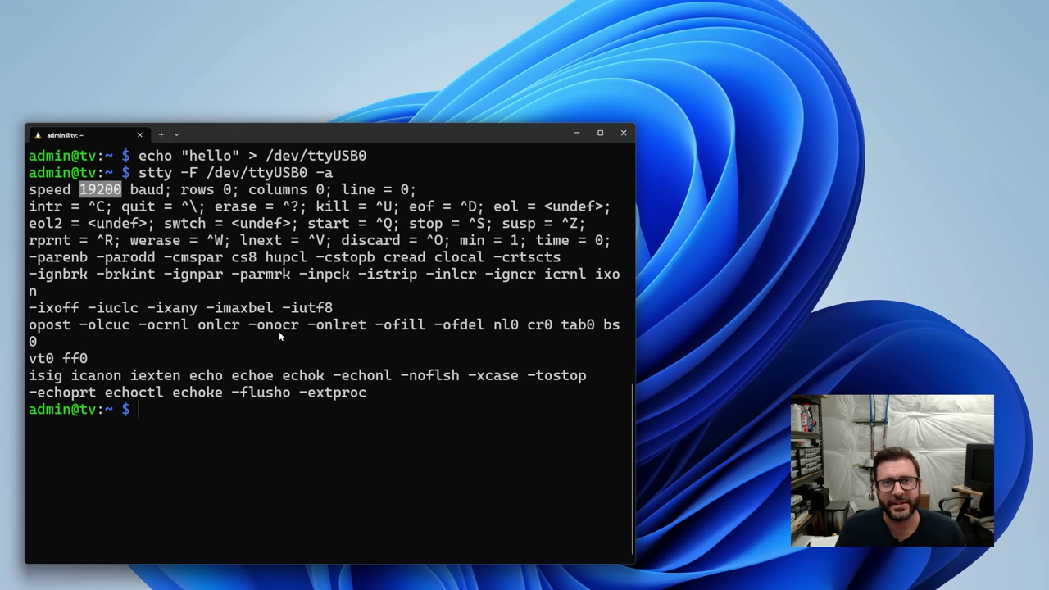
click(279, 331)
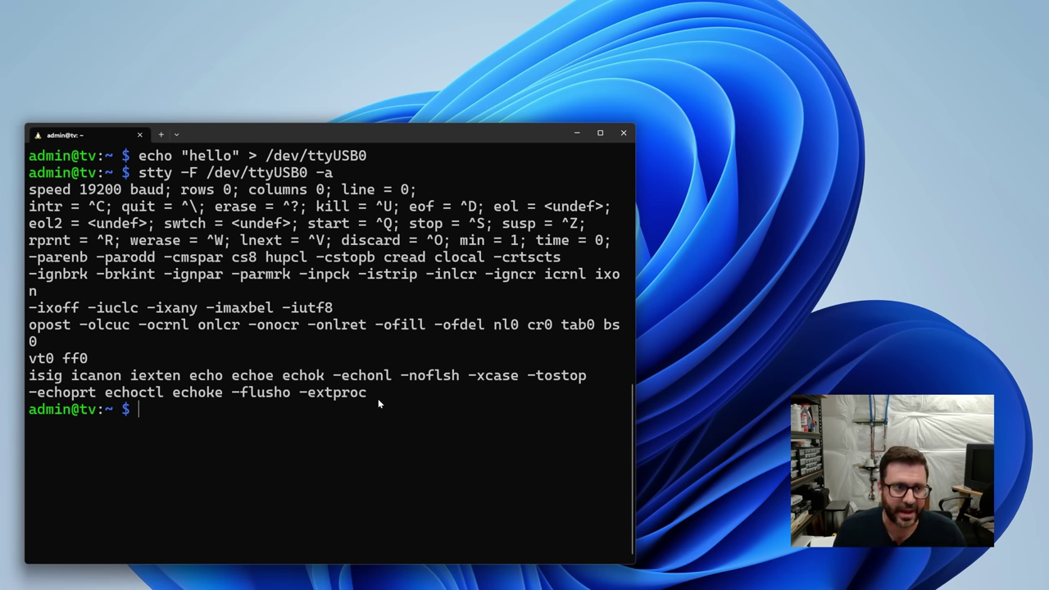
Set the speed of /dev/ttyUSB0 to 4800 with stty.
key(Up)
key(BackSpace)
key(BackSpace)
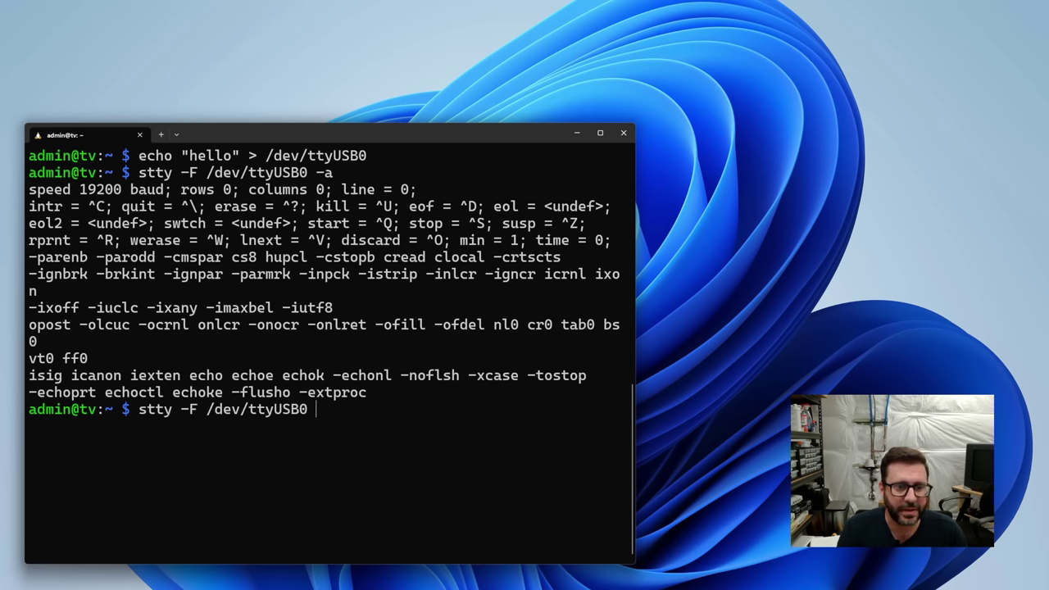
text(4800)
key(Return)
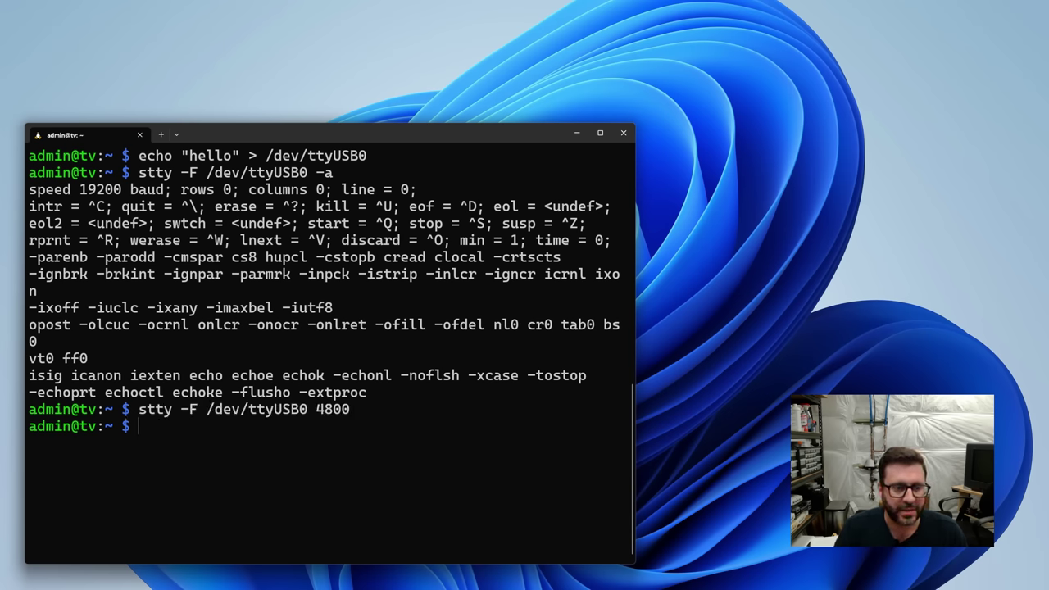
Rerun the echo of "hello" to /dev/ttyUSB0.
key(Up)
key(Up)
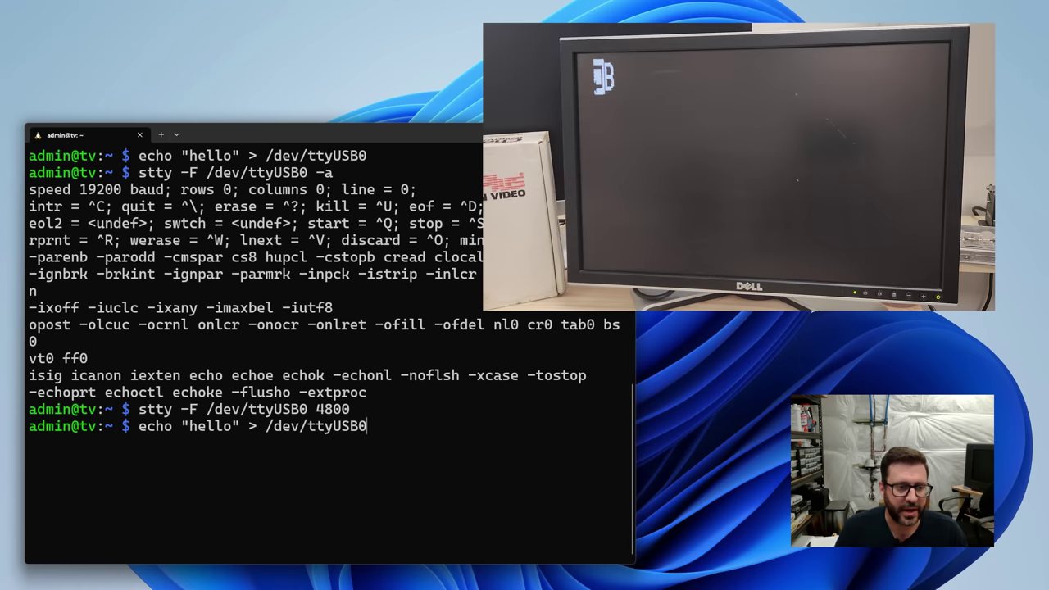
key(Return)
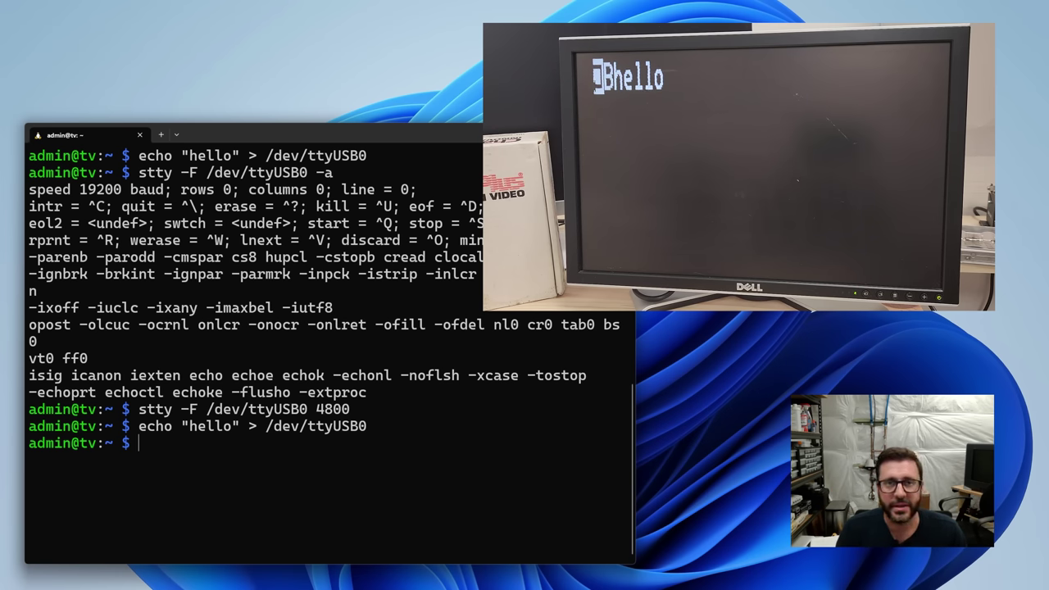
Send the octal control code \30 to /dev/ttyUSB0 with printf.
text(printf)
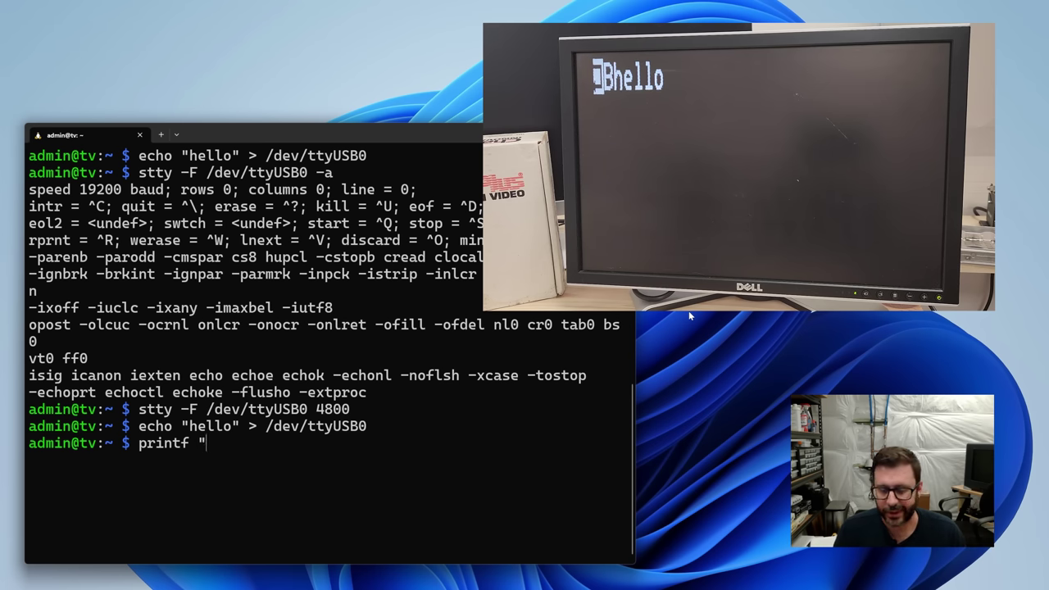
text(\30)
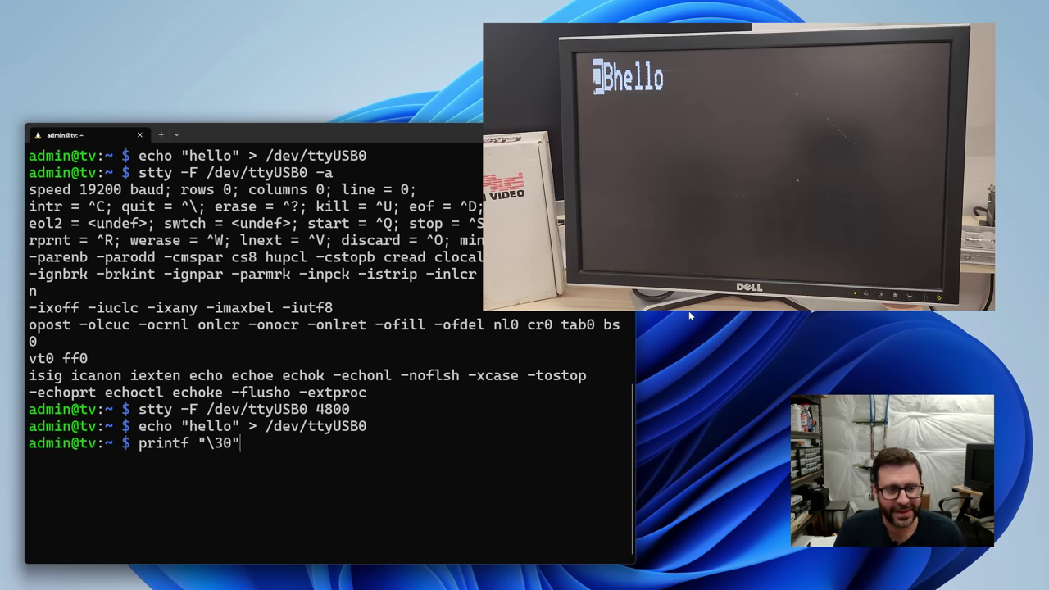
text(" > /dev/ttyUSB0)
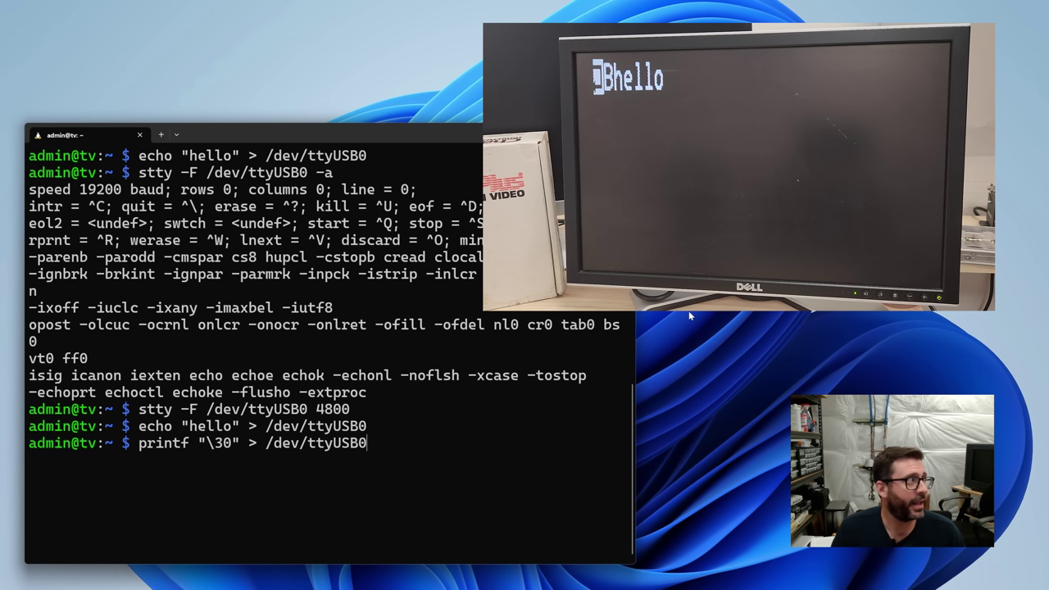
key(Return)
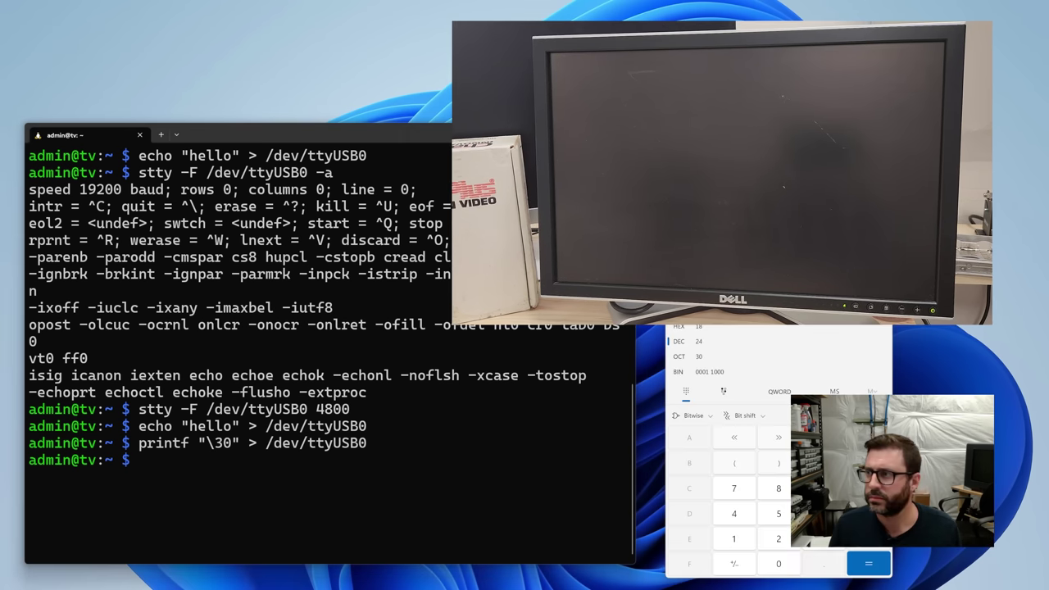
Send the octal control code \25 to /dev/ttyUSB0 with printf, followed by an echo of "clabretro" to the same port.
key(Up)
key(Left)
key(Left)
key(Left)
key(Left)
key(Left)
key(Left)
key(Left)
key(Left)
key(Left)
key(Left)
key(Left)
key(Left)
key(Left)
key(Left)
key(Left)
key(Left)
key(BackSpace)
key(BackSpace)
text(25)
key(Return)
text(echo "clabretro" > /dev/ttyUSB9)
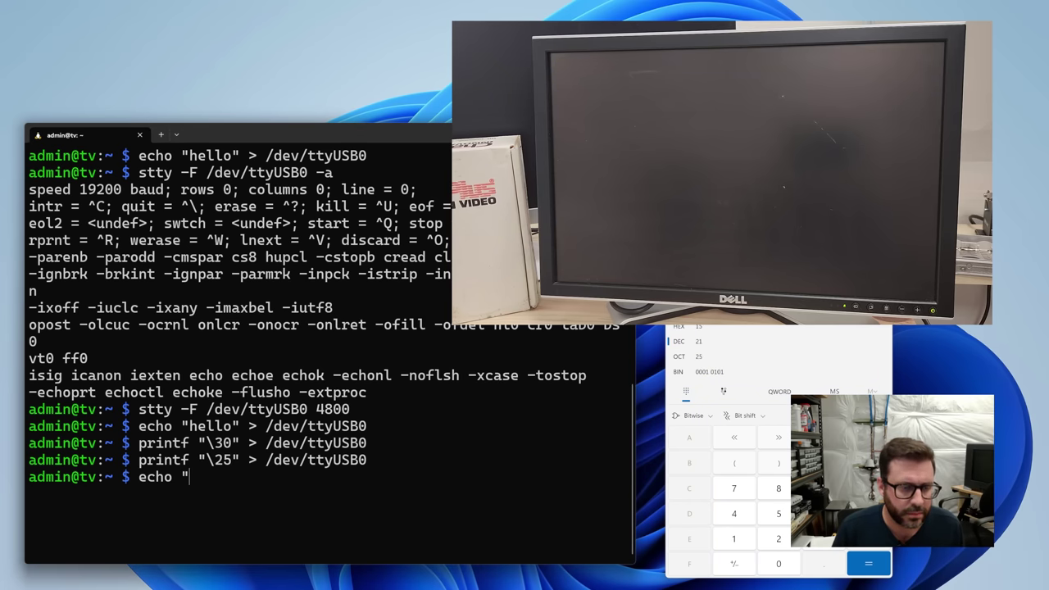
key(Return)
Repeat the \25 printf and the "clabretro" echo alternately, four times each.
key(Up)
key(Up)
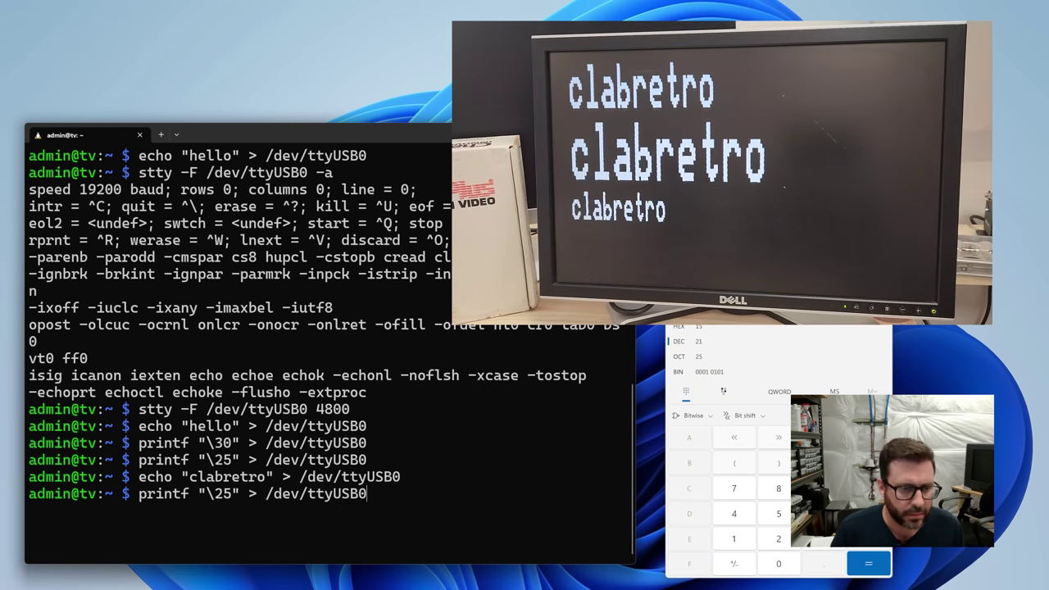
key(Return)
key(Up)
key(Up)
key(Return)
key(Up)
key(Up)
key(Return)
key(Up)
key(Up)
key(Return)
key(Up)
key(Up)
key(Return)
key(Up)
key(Up)
key(Return)
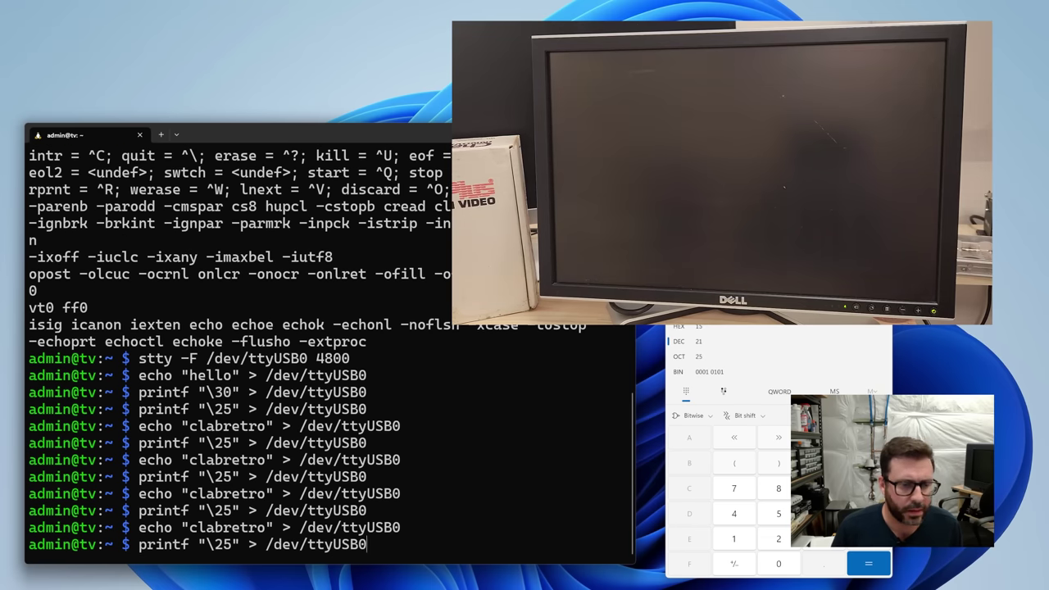
key(Up)
key(Up)
key(Return)
key(Up)
key(Up)
key(Return)
Send the control code \30 to /dev/ttyUSB0, followed by another echo of "clabretro".
key(Up)
key(Up)
key(Left)
key(Left)
key(Left)
key(Left)
key(Left)
key(Left)
key(Left)
key(Left)
key(Left)
key(Left)
key(Left)
key(Left)
key(Left)
key(Left)
key(Left)
key(Left)
key(BackSpace)
key(BackSpace)
text(30)
key(Return)
key(Up)
key(Up)
key(Return)
Switch to Calculator and enter decimal 18 to read its octal equivalent.
key(Up)
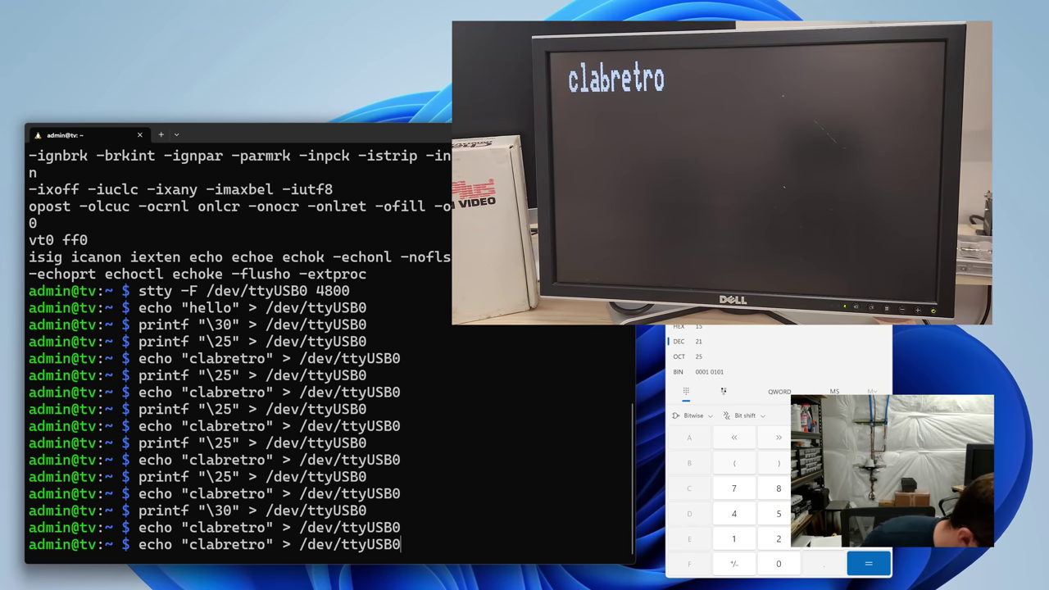
click(781, 469)
text(18)
Return to the terminal and send the \25 code followed by "clabretro" twice more.
key(alt+Tab)
key(Up)
key(Up)
key(Up)
key(Return)
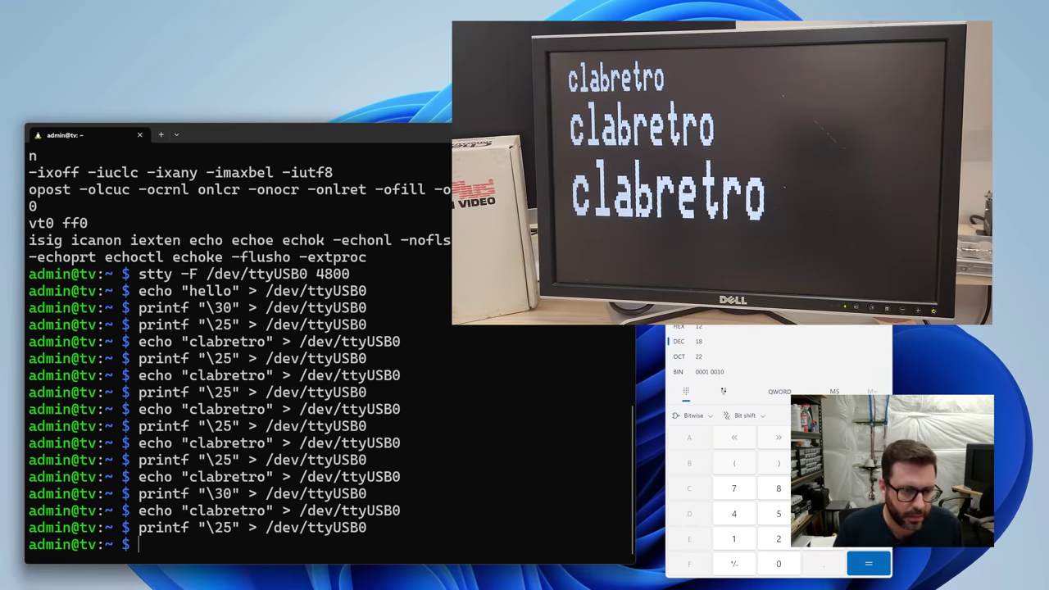
key(Up)
key(Up)
key(Return)
key(Up)
key(Up)
key(Return)
key(Up)
key(Up)
key(Return)
Send the control code \22 to /dev/ttyUSB0, followed by an echo of "clabretro".
key(Up)
key(Up)
key(Left)
key(Left)
key(Left)
key(Left)
key(Left)
key(Left)
key(Left)
key(Left)
key(Left)
key(Left)
key(Left)
key(Left)
key(Left)
key(Left)
key(Left)
key(Left)
key(BackSpace)
key(BackSpace)
text(22)
key(Return)
key(Up)
key(Up)
key(Return)
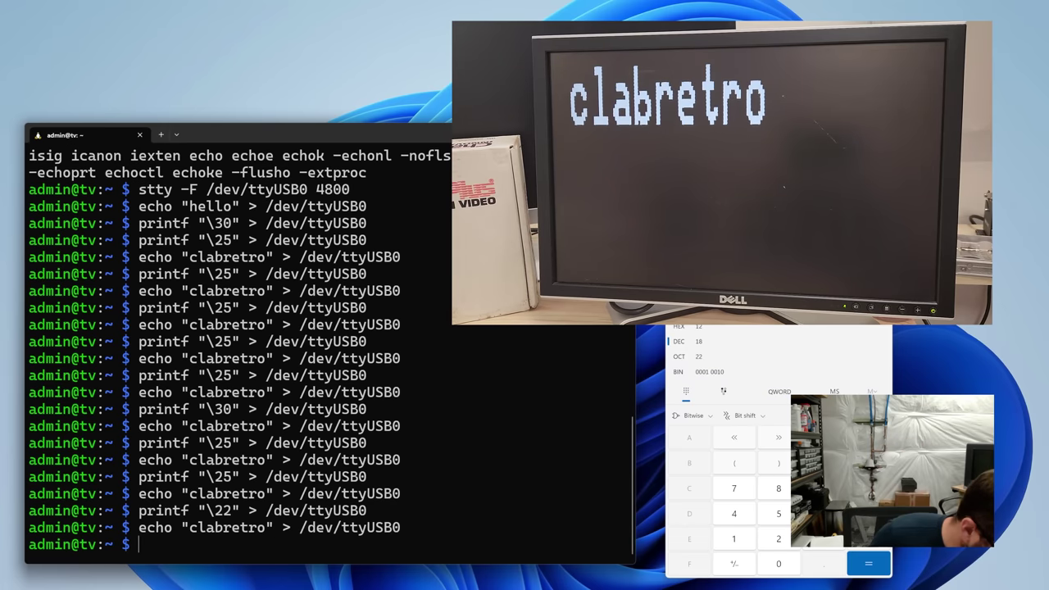
Switch to Calculator and enter decimal 20 to read its octal equivalent, then return to the terminal.
key(alt+Tab)
text(20)
key(alt+Tab)
Send the control code \24 to /dev/ttyUSB0 with printf, followed by an echo of "clabretro".
key(Up)
key(Up)
key(Left)
key(Left)
key(Left)
key(Left)
key(Left)
key(Left)
key(Left)
key(Left)
key(Left)
key(Left)
key(Left)
key(Left)
key(Left)
key(Left)
key(Left)
key(Left)
key(BackSpace)
text(4)
key(Return)
key(Up)
key(Up)
key(Return)
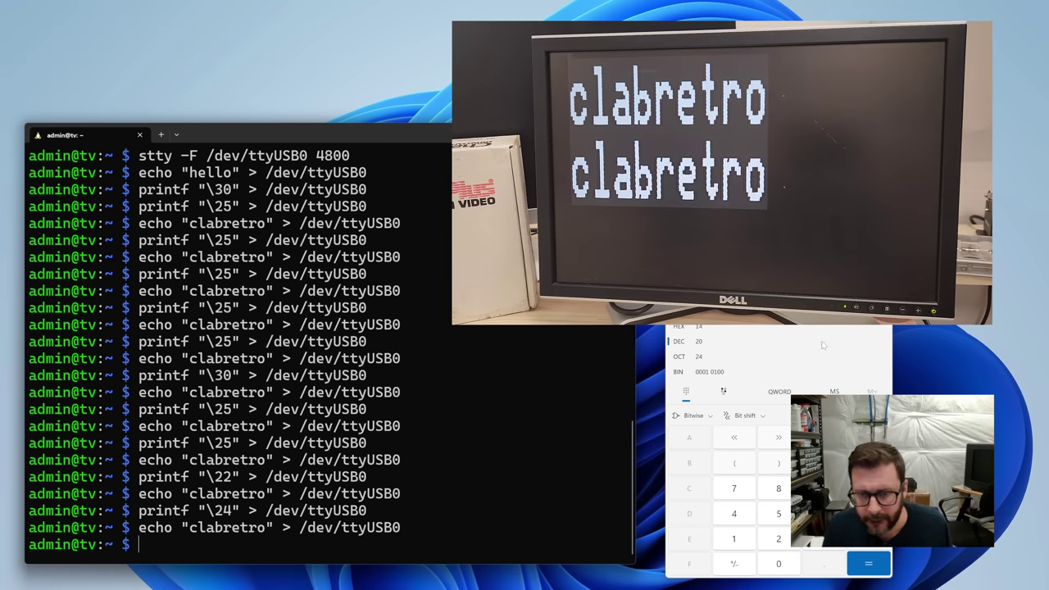
Switch to Calculator and enter decimal 17 to read its octal equivalent, then return to the terminal.
key(alt+Tab)
text(17)
key(alt+Tab)
Send the control code \21 to /dev/ttyUSB0 with printf, followed by an echo of "clabretro".
key(Up)
key(Up)
key(Left)
key(Left)
key(Left)
key(Left)
key(Left)
key(Left)
key(Left)
key(Left)
key(Left)
key(Left)
key(Left)
key(Left)
key(Left)
key(Left)
key(Left)
key(Left)
key(BackSpace)
text(1)
key(Return)
key(Up)
key(Up)
key(Return)
Repeat the \21 control code followed by the "clabretro" echo to /dev/ttyUSB0 two more times.
key(Up)
key(Up)
key(Return)
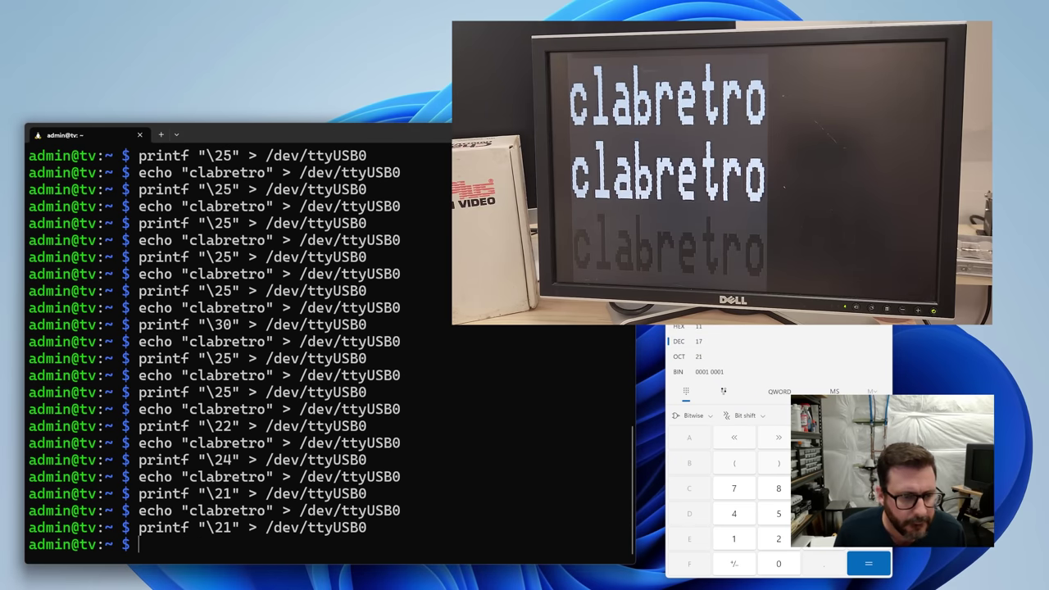
key(Up)
key(Up)
key(Return)
key(Up)
key(Up)
key(Return)
key(Up)
key(Up)
key(Return)
Switch to Calculator, enter decimal 24 to read its octal equivalent, and select hexadecimal mode.
key(alt+Tab)
text(24)
key(F5)
Return to the terminal and send the control code \30 to /dev/ttyUSB0, followed by an echo of "clabretro".
key(alt+Tab)
key(Up)
key(Up)
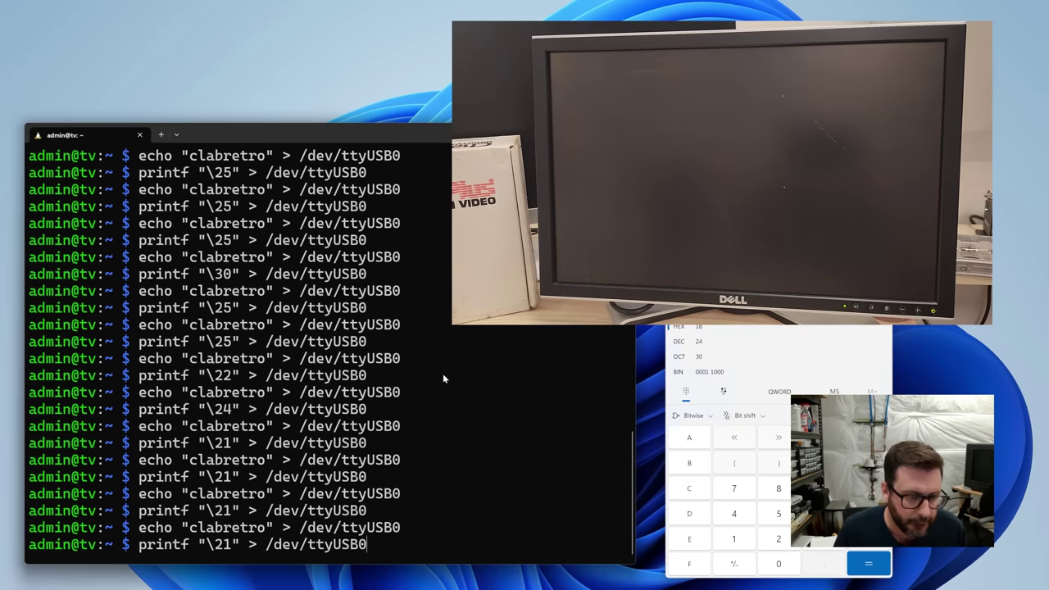
text(30)
key(Return)
key(Up)
key(Up)
key(Return)
Send the control code \25 followed by an echo of "clabretro" to /dev/ttyUSB0, twice in a row.
key(Up)
key(Up)
key(Left)
key(Left)
key(Left)
key(Left)
key(Left)
key(Left)
key(Left)
key(Left)
key(Left)
key(Left)
key(Left)
key(Left)
key(Left)
key(Left)
key(Left)
key(Left)
key(BackSpace)
key(BackSpace)
text(25)
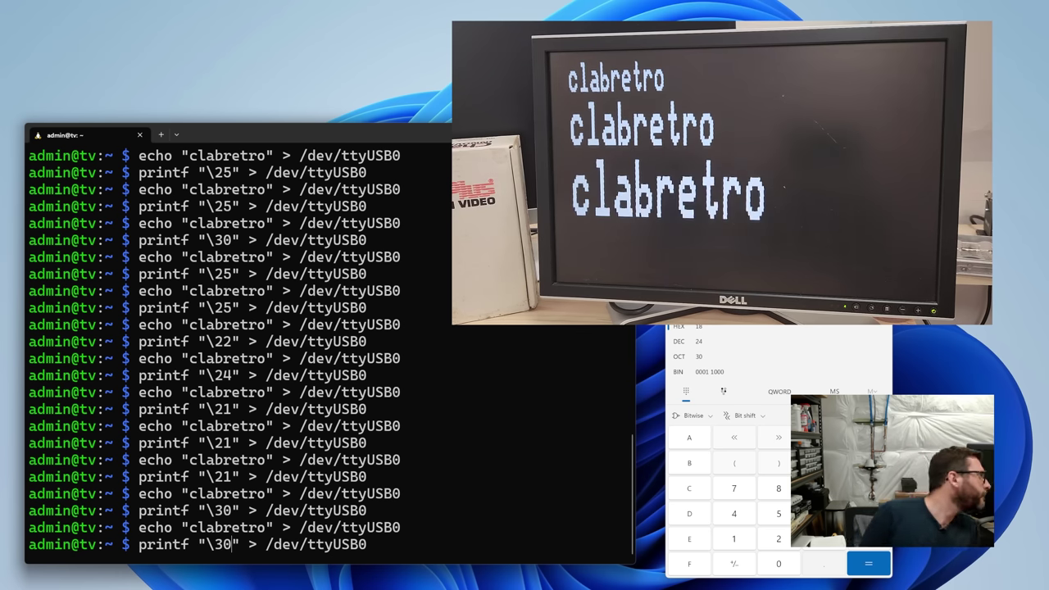
key(Return)
key(Up)
key(Up)
key(Return)
key(Up)
key(Up)
key(Return)
key(Up)
key(Up)
key(Return)
Send \30 to /dev/ttyUSB0 both before and after another echo of "clabretro".
key(Up)
key(Up)
key(BackSpace)
key(BackSpace)
text(30)
key(Return)
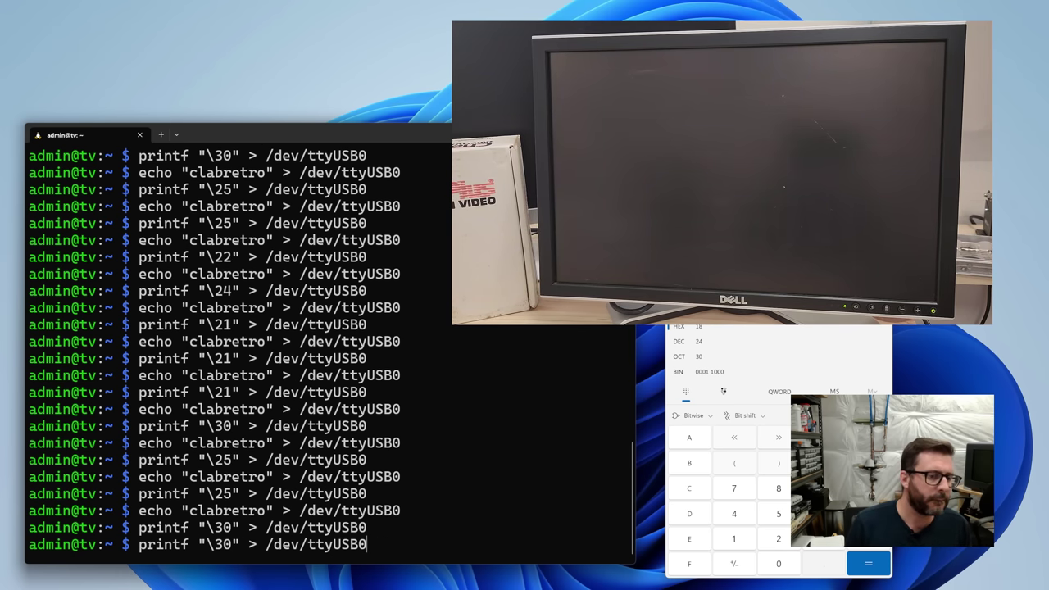
key(Up)
key(Up)
key(Return)
key(Up)
key(Up)
key(Return)
Send the combined control codes \25\25\25 to /dev/ttyUSB0 in one printf, followed by an echo of "clabretro".
key(Up)
key(Left)
key(Left)
key(Left)
key(Left)
key(Left)
key(Left)
key(Left)
key(Left)
key(Left)
key(Left)
key(Left)
key(Left)
key(Left)
key(Left)
key(Left)
key(Left)
key(BackSpace)
key(BackSpace)
text(25\25\25)
key(Return)
key(Up)
key(Up)
key(Up)
key(Return)
Send the shortened control code pair \25\25 to /dev/ttyUSB0 in one printf, followed by an echo of "clabretro".
key(Up)
key(Up)
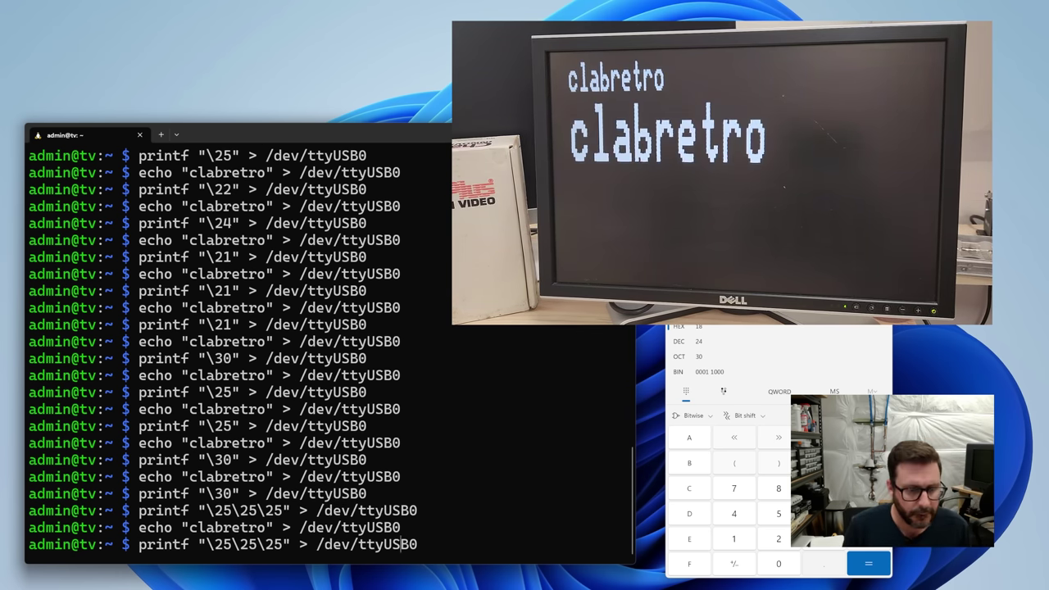
key(Left)
key(Left)
key(Left)
key(Left)
key(Left)
key(Left)
key(Left)
key(Left)
key(Left)
key(Left)
key(Left)
key(Left)
key(Left)
key(Left)
key(Left)
key(Left)
key(BackSpace)
key(BackSpace)
key(BackSpace)
key(Return)
key(Up)
key(Up)
key(Return)
Echo "\23 clabretro\23" to /dev/ttyUSB0 by reusing the earlier \23 echo command.
key(Up)
key(Up)
key(Up)
key(Up)
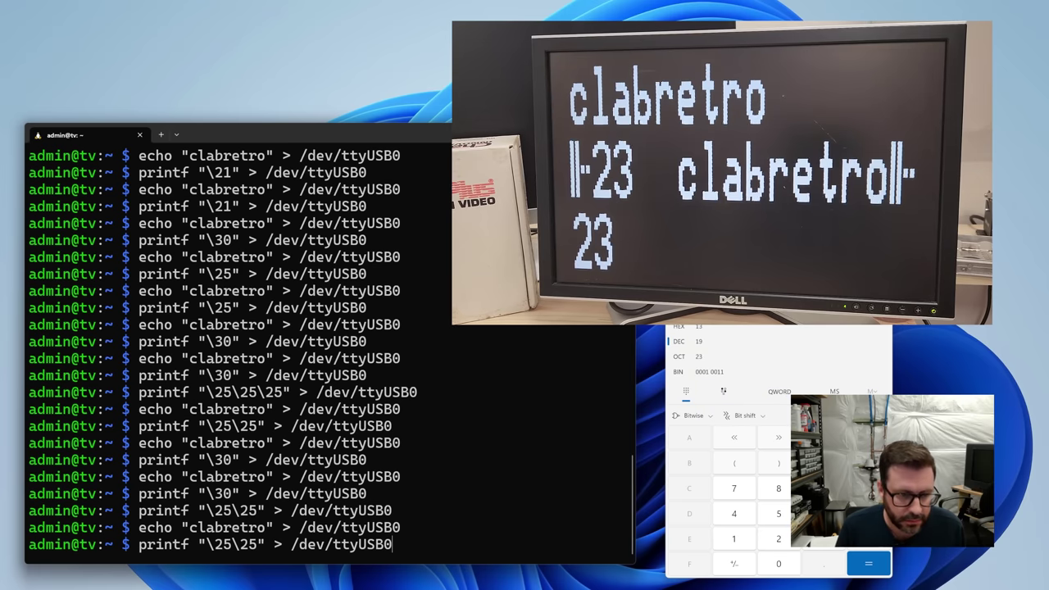
key(Up)
key(Up)
key(Up)
key(Up)
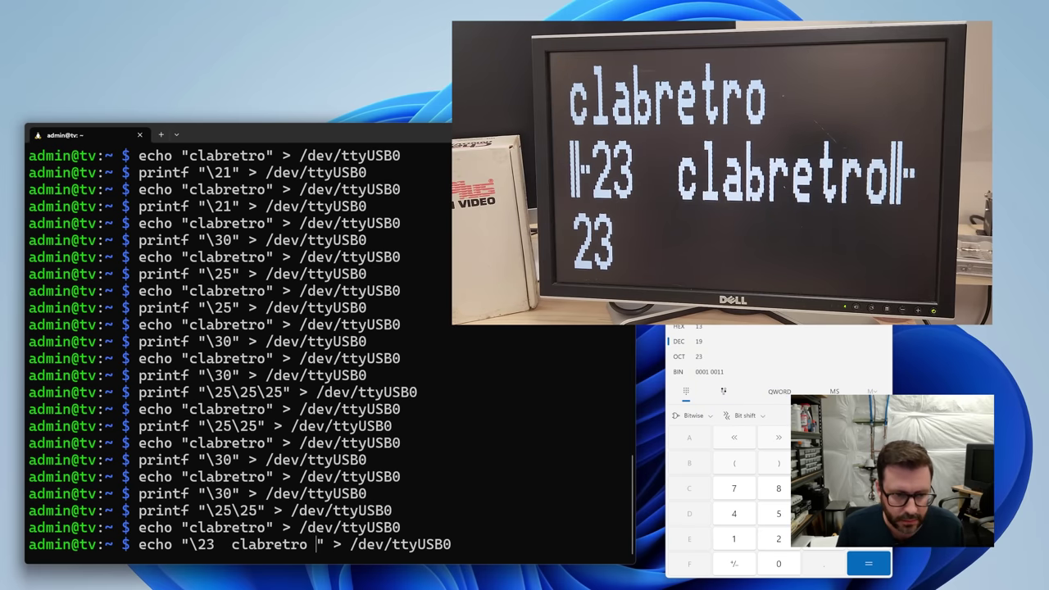
key(Return)
Send \30 to /dev/ttyUSB0, followed by the control code pair \25\25.
key(Up)
key(Up)
key(Up)
key(Up)
key(Up)
key(Return)
key(Up)
key(Up)
key(Up)
key(Up)
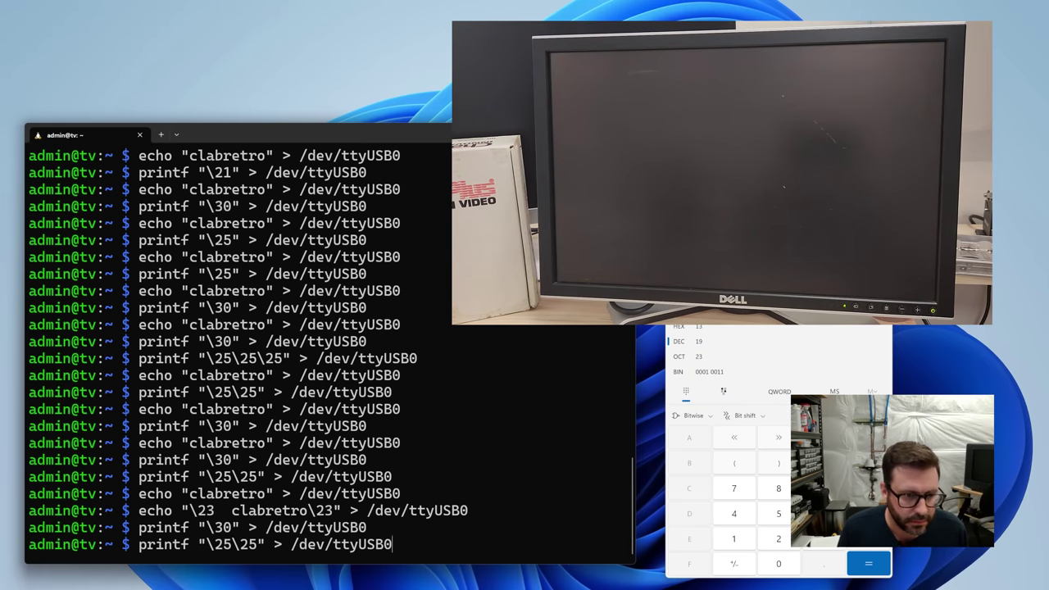
key(Return)
Rework the last printf command so its control code reads 19 and send it to /dev/ttyUSB0.
key(Up)
key(Left)
key(Left)
key(Left)
key(Left)
key(Left)
key(Left)
key(Left)
key(Left)
key(Left)
key(Left)
key(Left)
key(Left)
key(Left)
key(Left)
key(Left)
key(Left)
key(BackSpace)
key(BackSpace)
key(BackSpace)
key(BackSpace)
key(BackSpace)
text(19)
key(Return)
Recall an earlier command and delete three characters from its quoted control codes.
key(Up)
key(Up)
key(Up)
key(Up)
key(Left)
key(Left)
key(Left)
key(Left)
key(Left)
key(Left)
key(Left)
key(Left)
key(Left)
key(Left)
key(Left)
key(Left)
key(Left)
key(Left)
key(Left)
key(Left)
key(BackSpace)
key(BackSpace)
key(BackSpace)
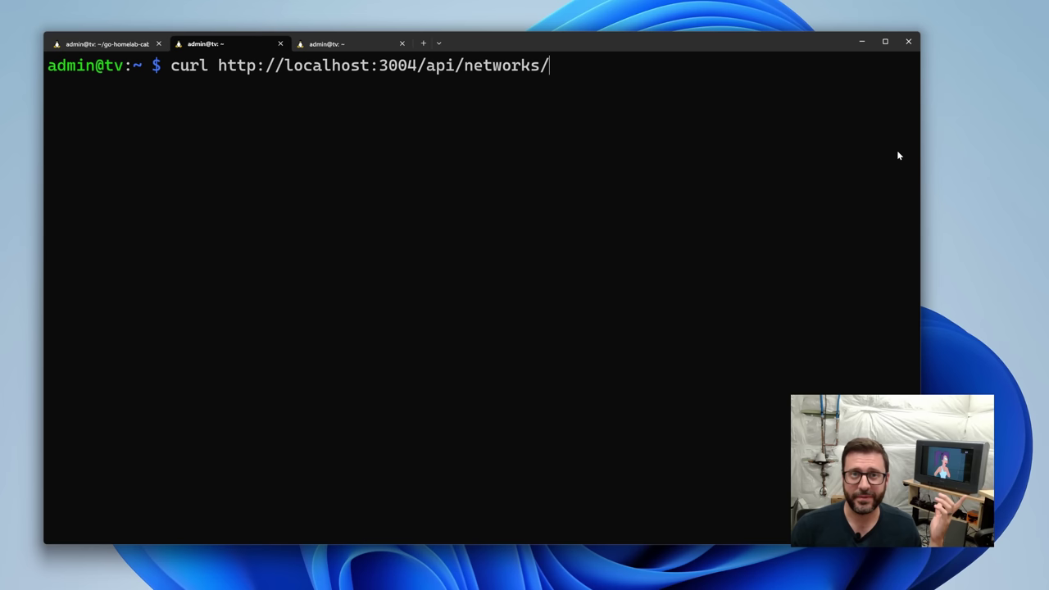
key(BackSpace)
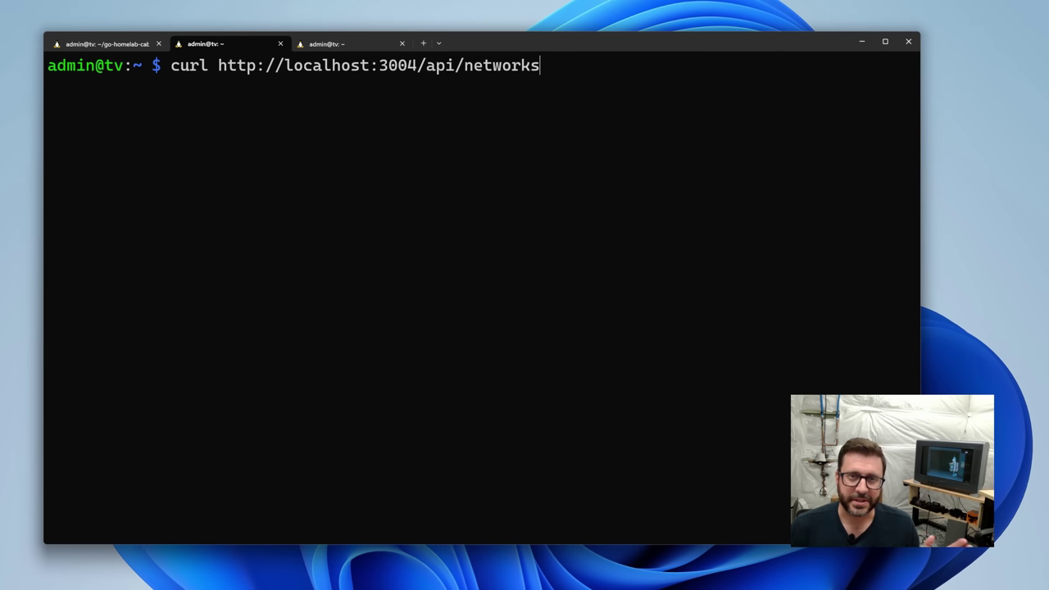
key(Return)
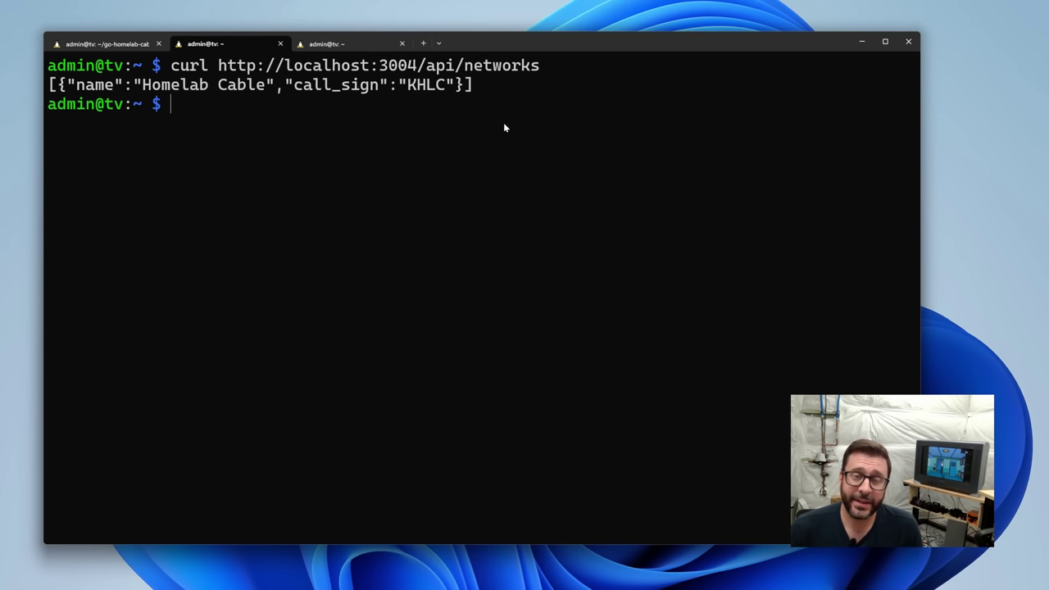
key(Up)
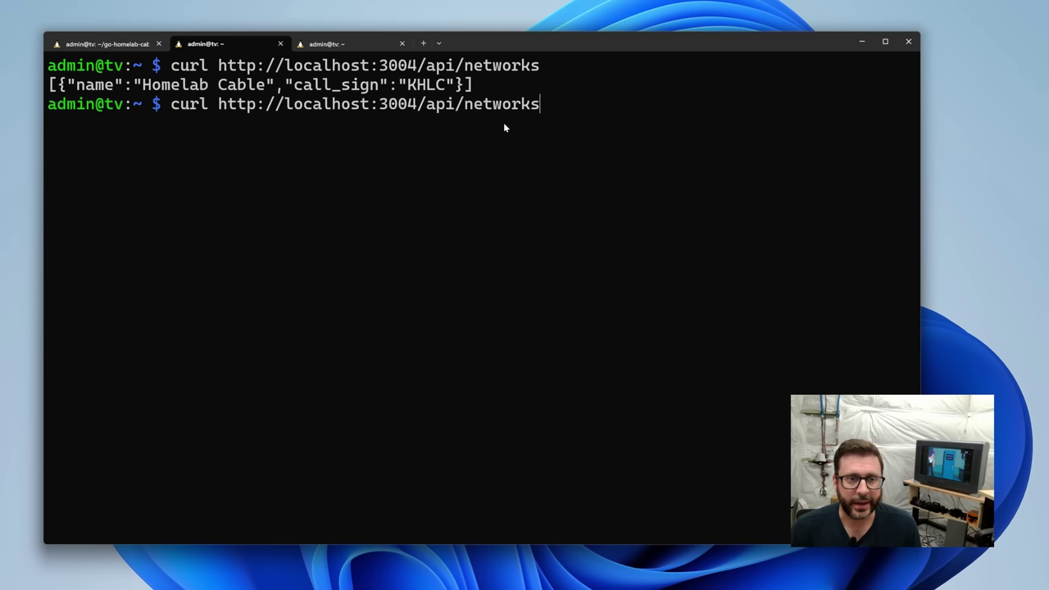
text(/KHLC/ch)
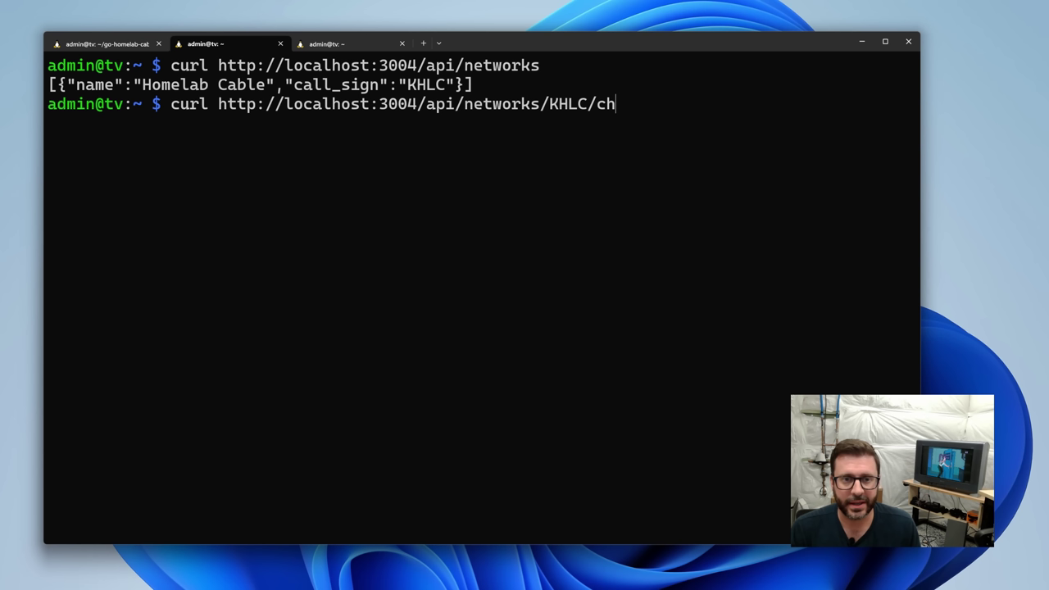
text(annels)
key(Return)
Repeat the KHLC channels query with its output piped through jq.
key(Up)
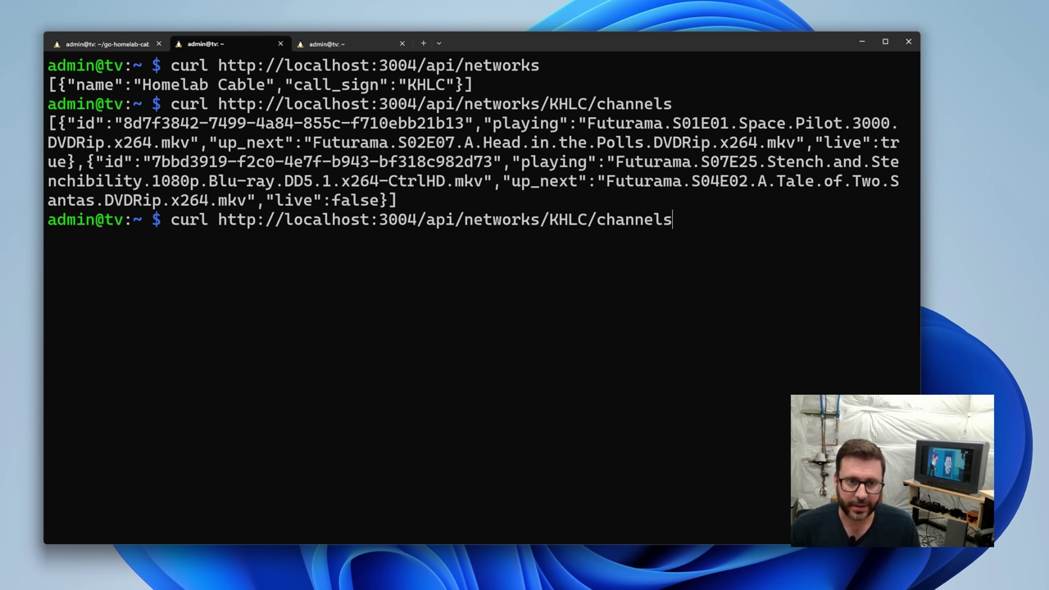
text(| jq)
key(Return)
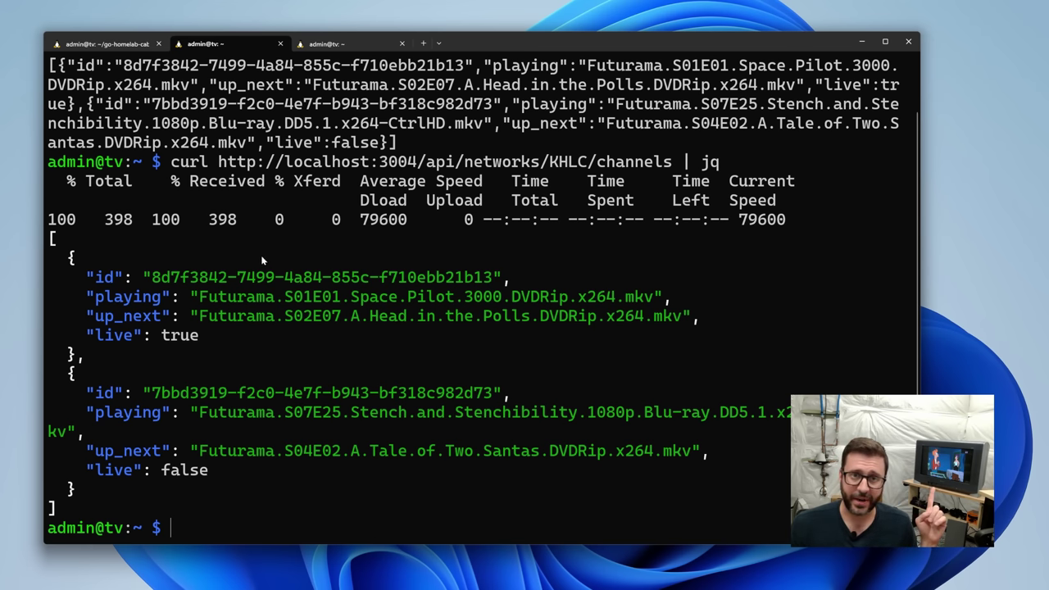
Examine the two channel entries in the formatted JSON, including their playing, up_next and live fields.
drag(89, 277, 341, 346)
click(341, 345)
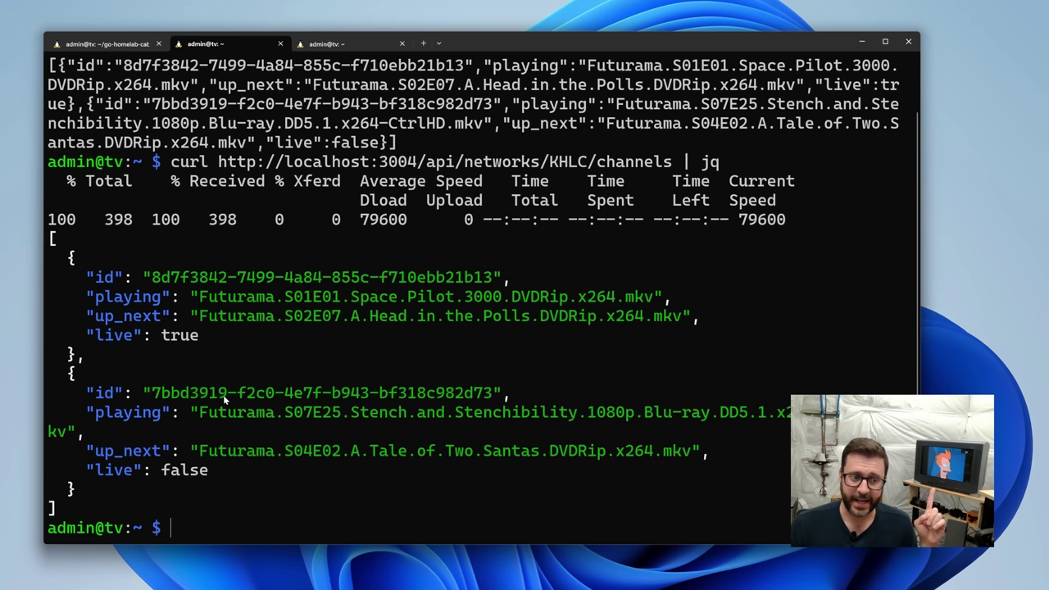
drag(125, 392, 289, 464)
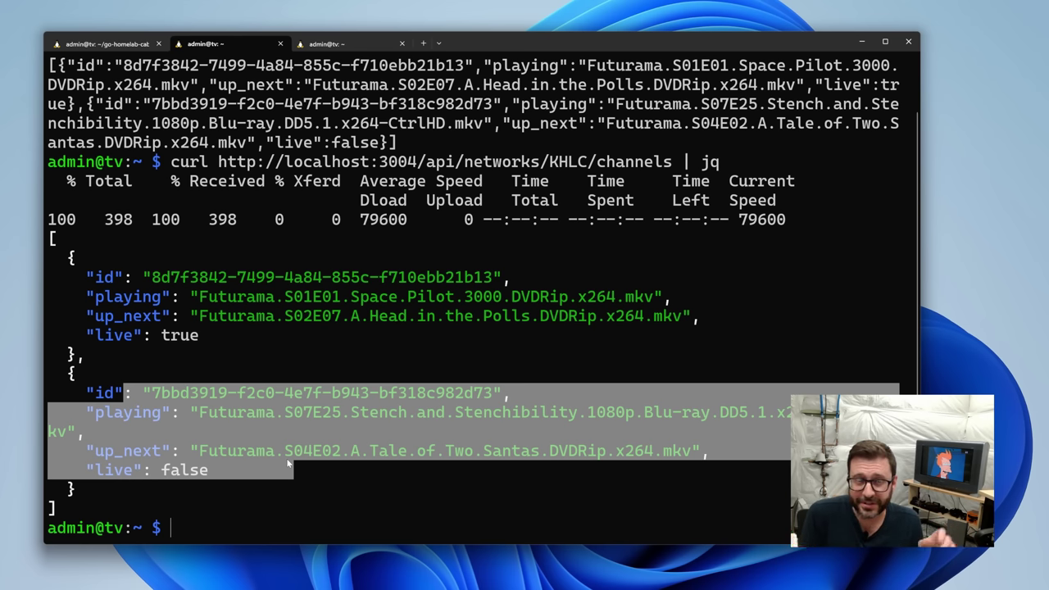
click(343, 391)
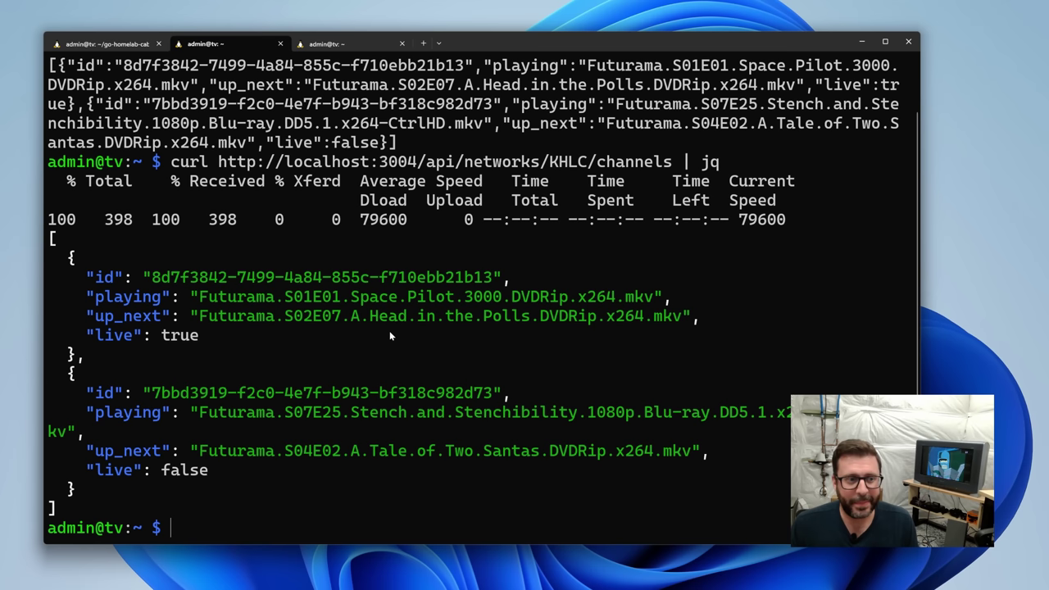
Copy the live channel's id and send a curl -X PUT request to that KHLC channel's play_next endpoint.
drag(152, 283, 509, 282)
key(ctrl+c)
key(Up)
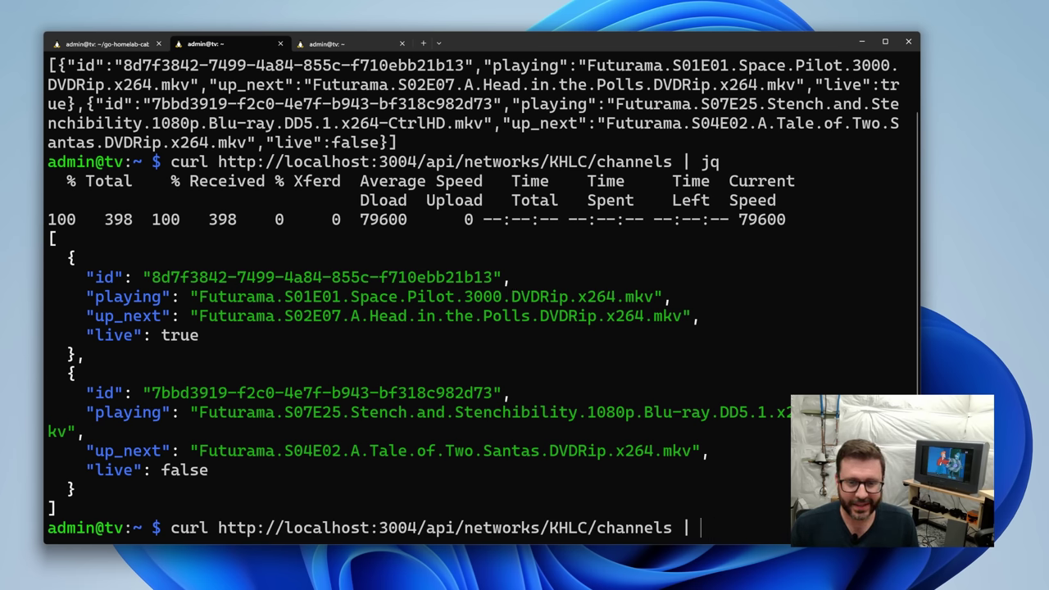
key(BackSpace)
key(BackSpace)
key(BackSpace)
text(/)
key(ctrl+v)
text(/p)
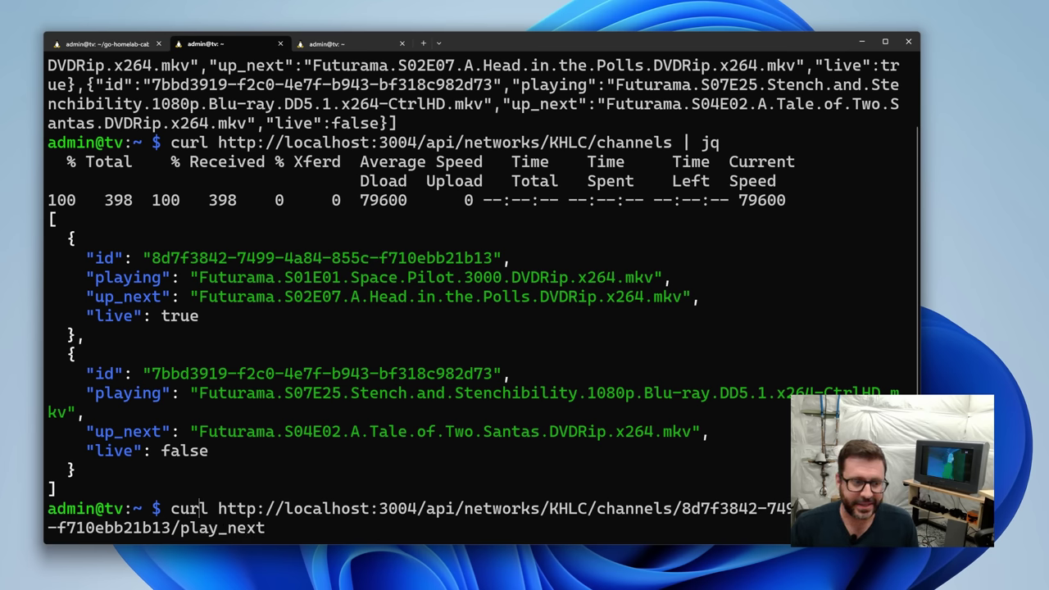
text( -X PUT)
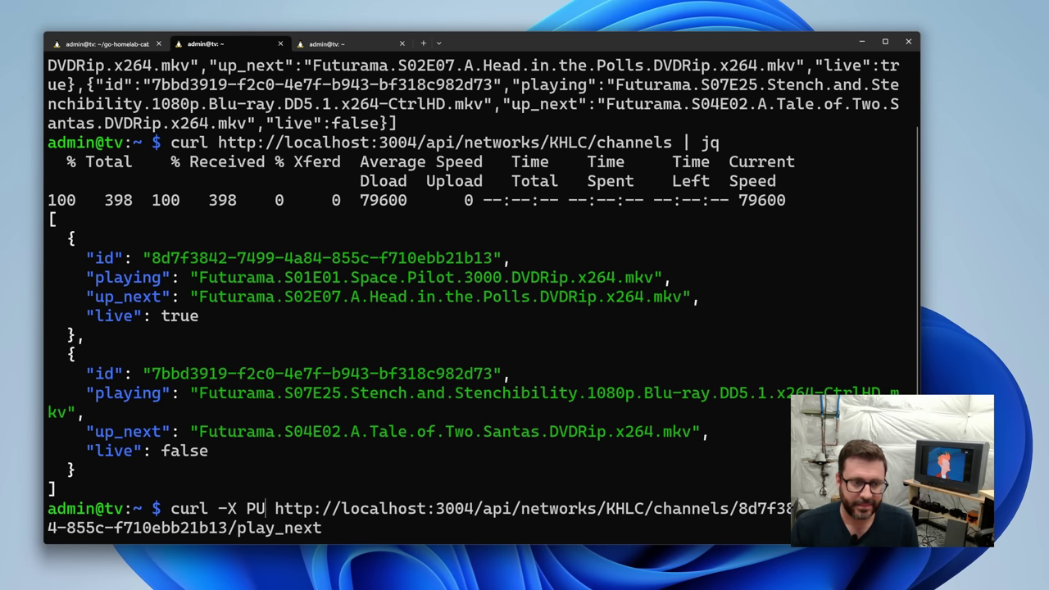
key(Return)
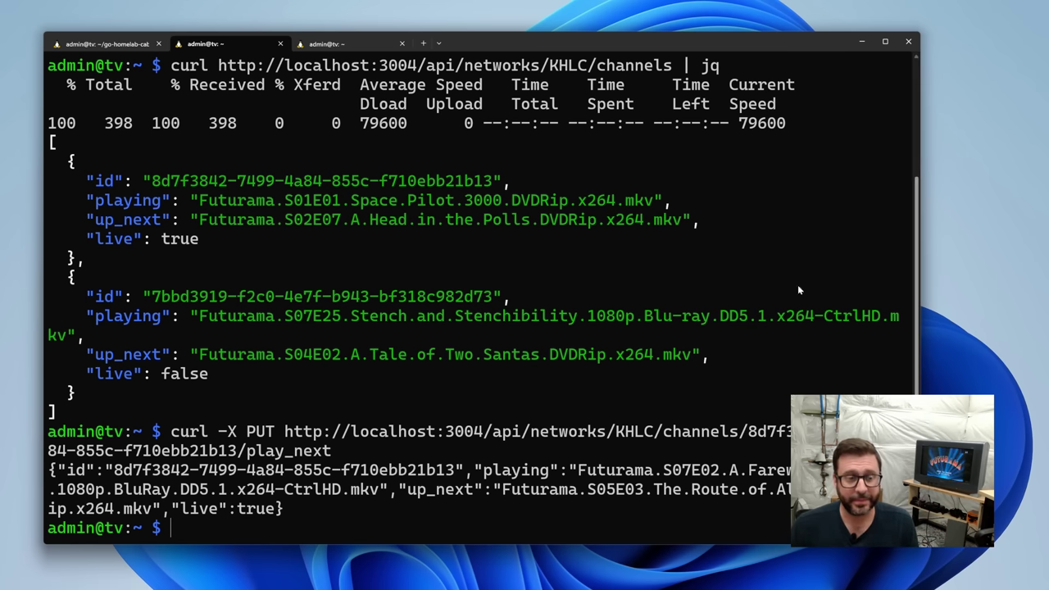
Switch to the Homelab Cable web page in the browser and turn on its power switch.
key(alt+Tab)
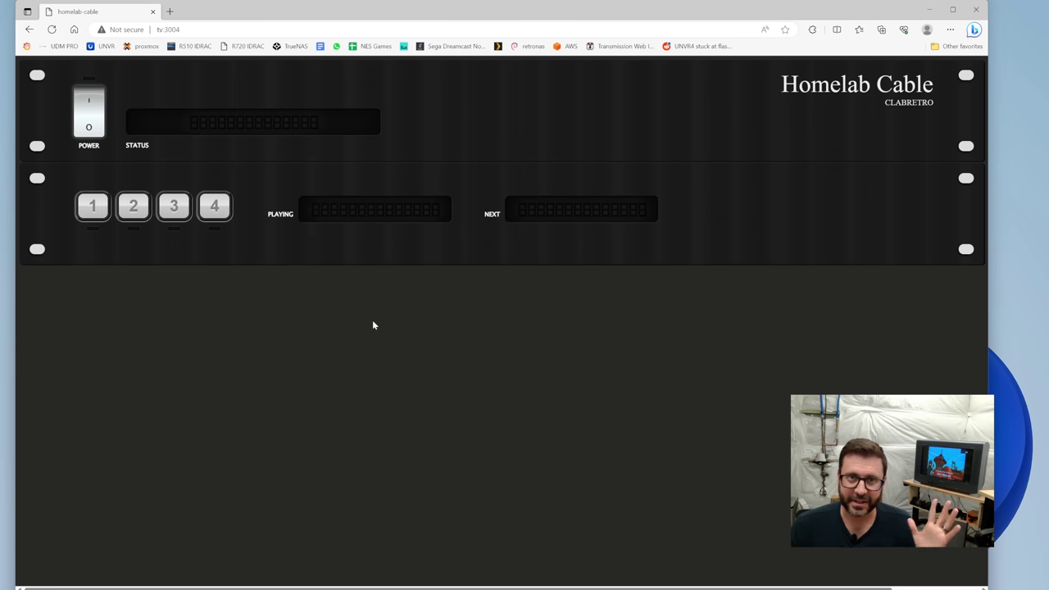
click(89, 100)
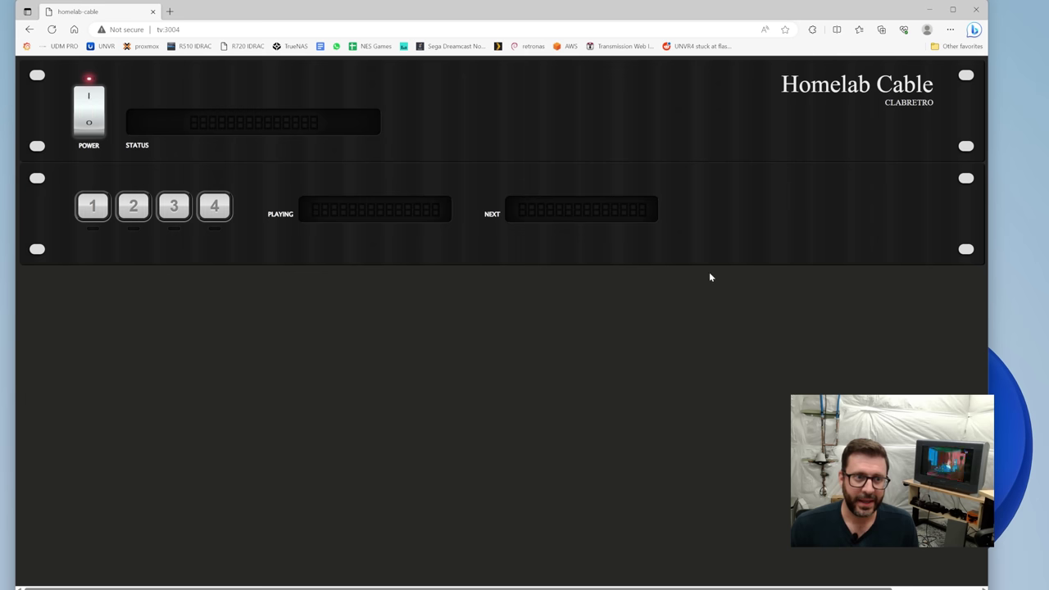